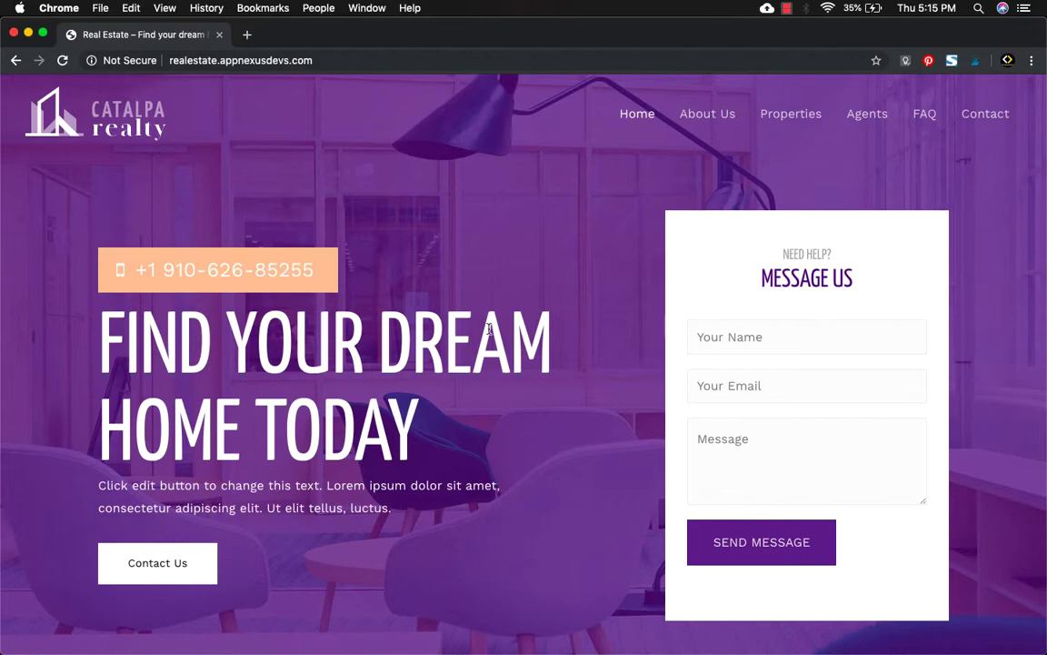
Search Google for 'google page speed' in a new tab and open the PageSpeed Insights result.
scroll(488, 330, "down", 5)
scroll(488, 330, "down", 1)
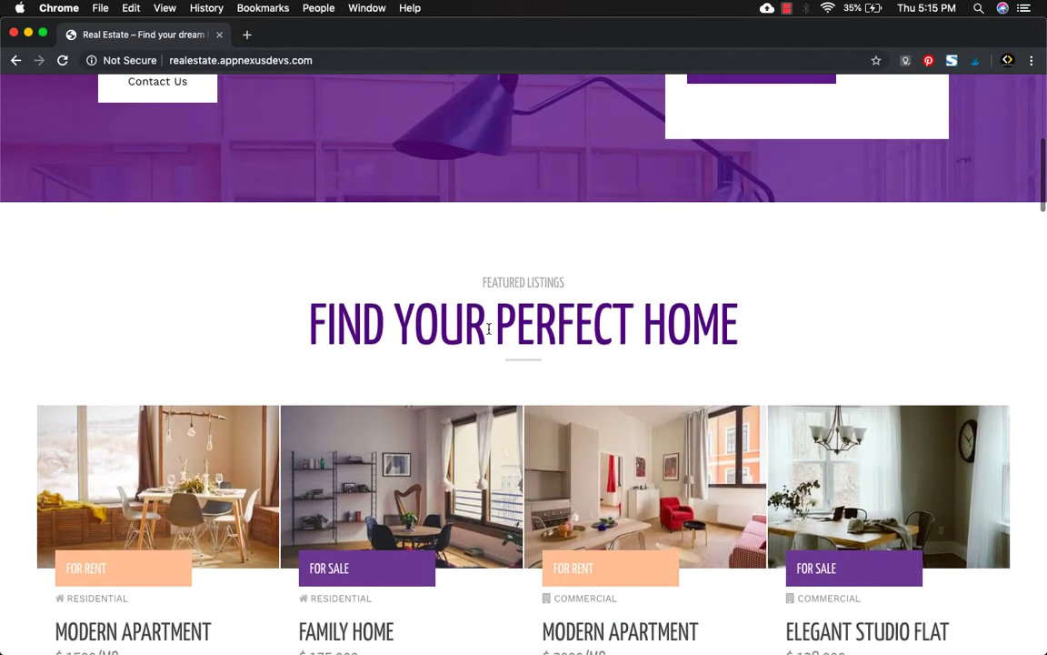
scroll(488, 330, "down", 7)
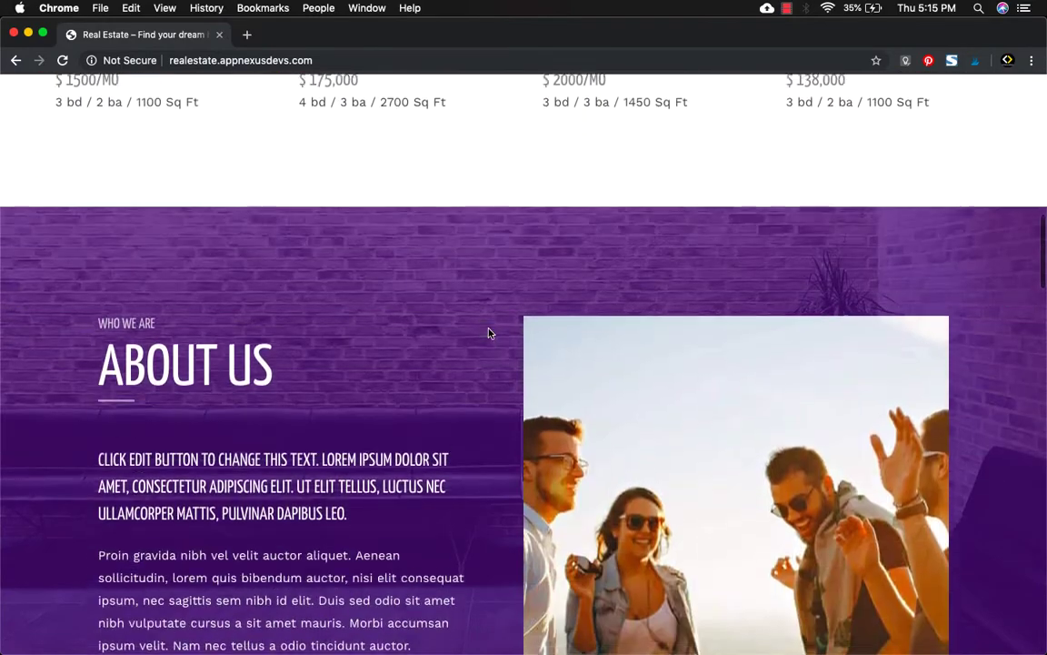
scroll(488, 333, "down", 10)
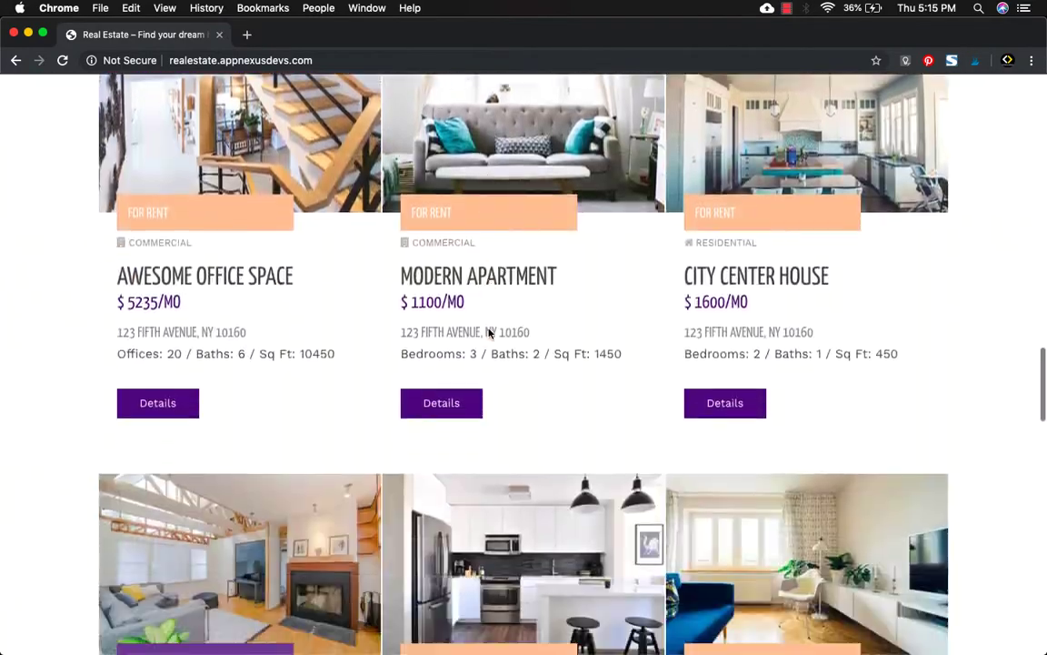
scroll(488, 333, "down", 15)
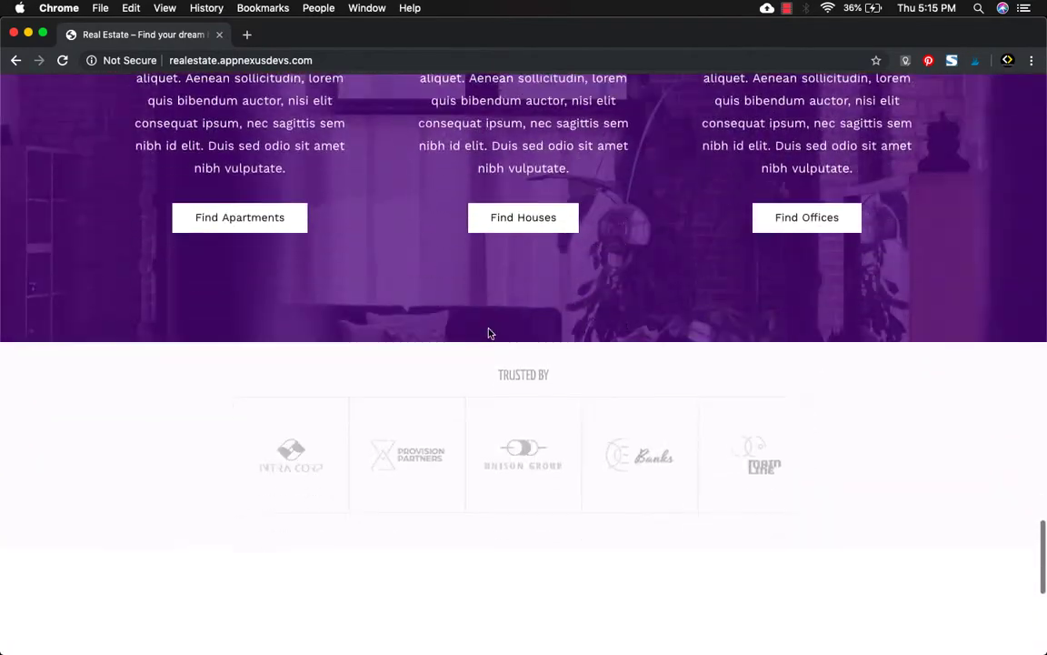
scroll(488, 332, "down", 5)
scroll(489, 331, "up", 15)
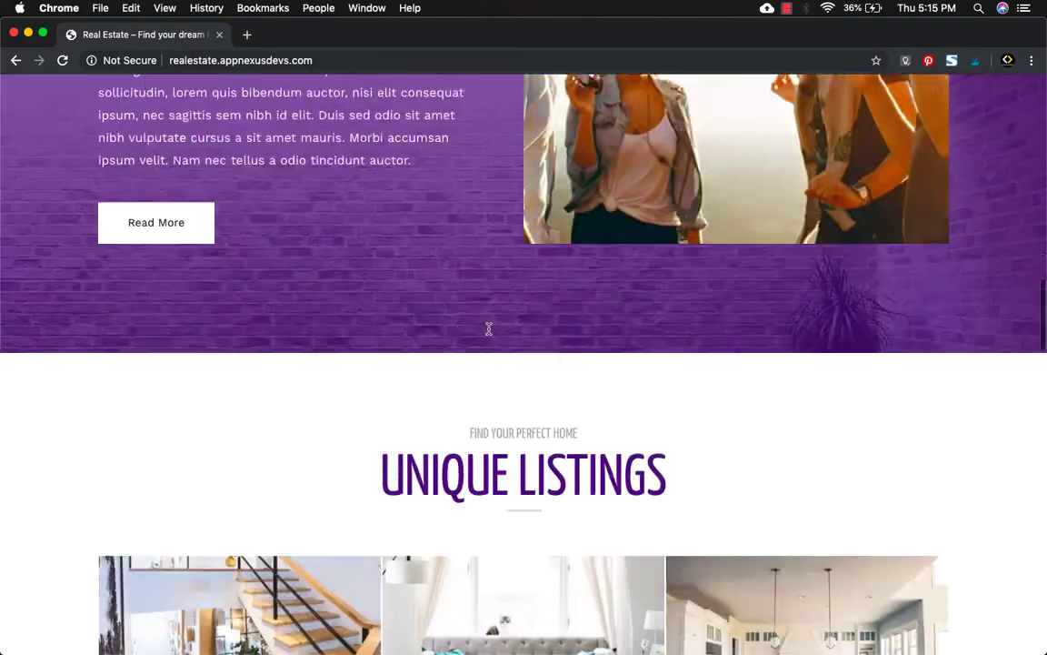
scroll(489, 329, "up", 20)
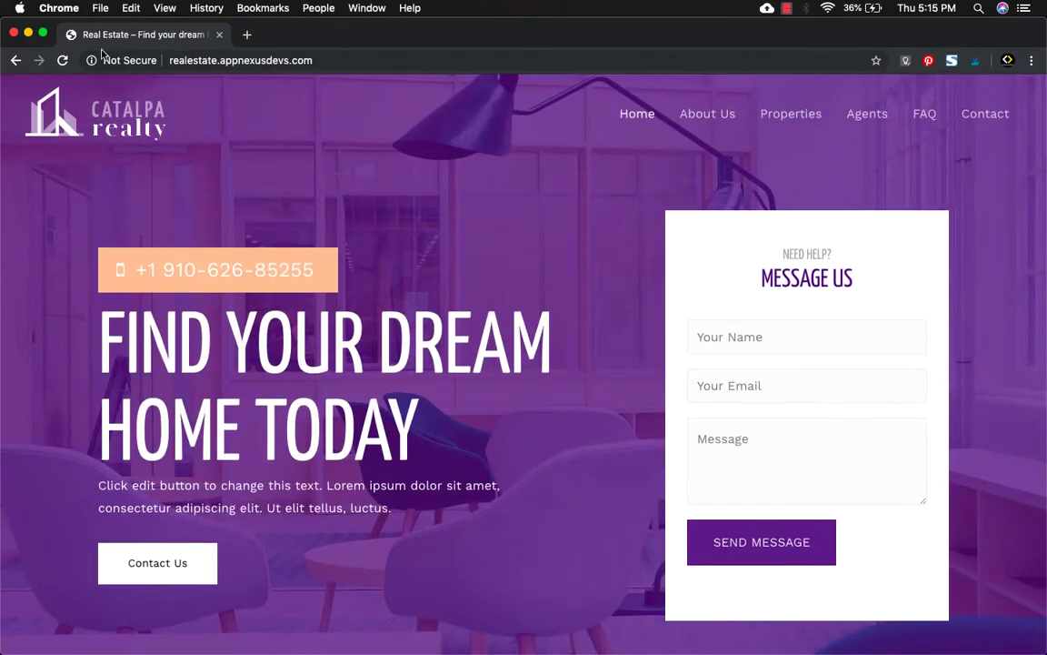
left_click(247, 36)
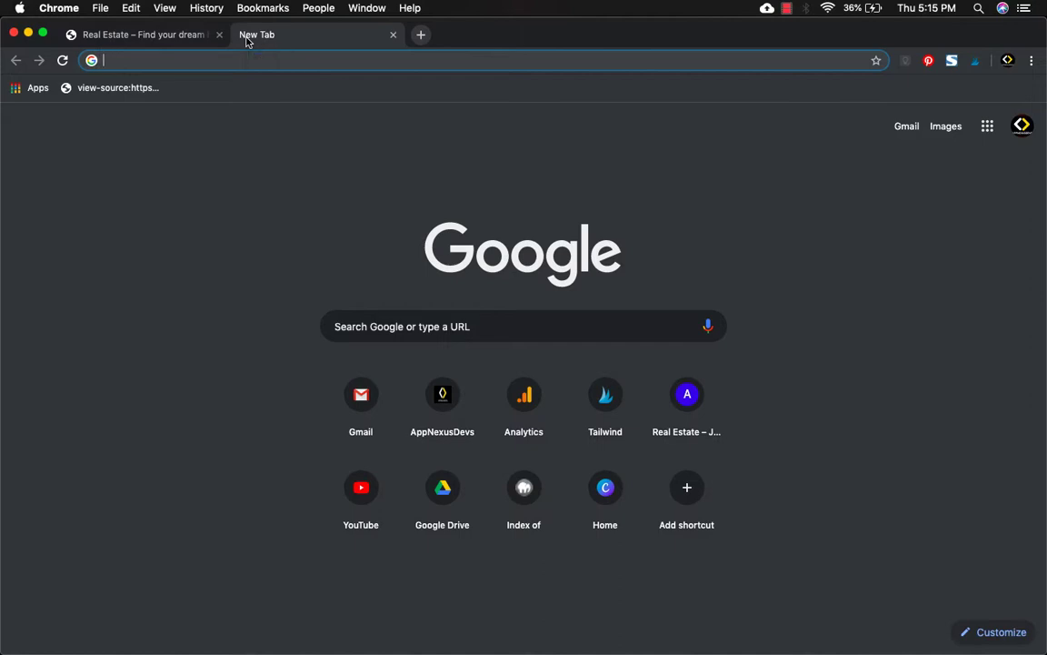
type("google page")
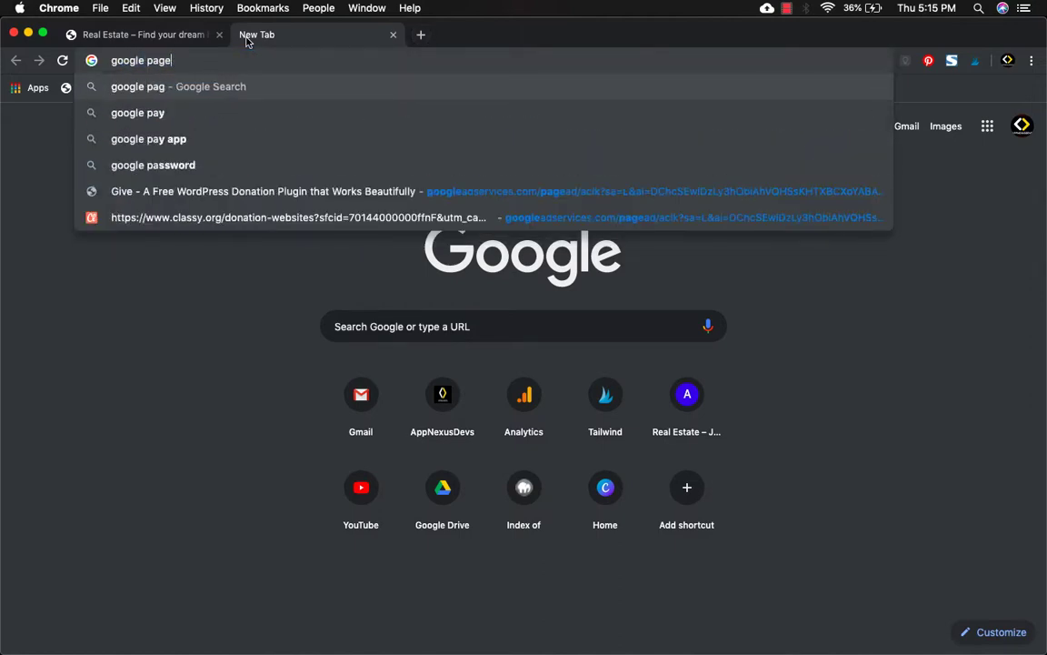
key("Down")
key("Return")
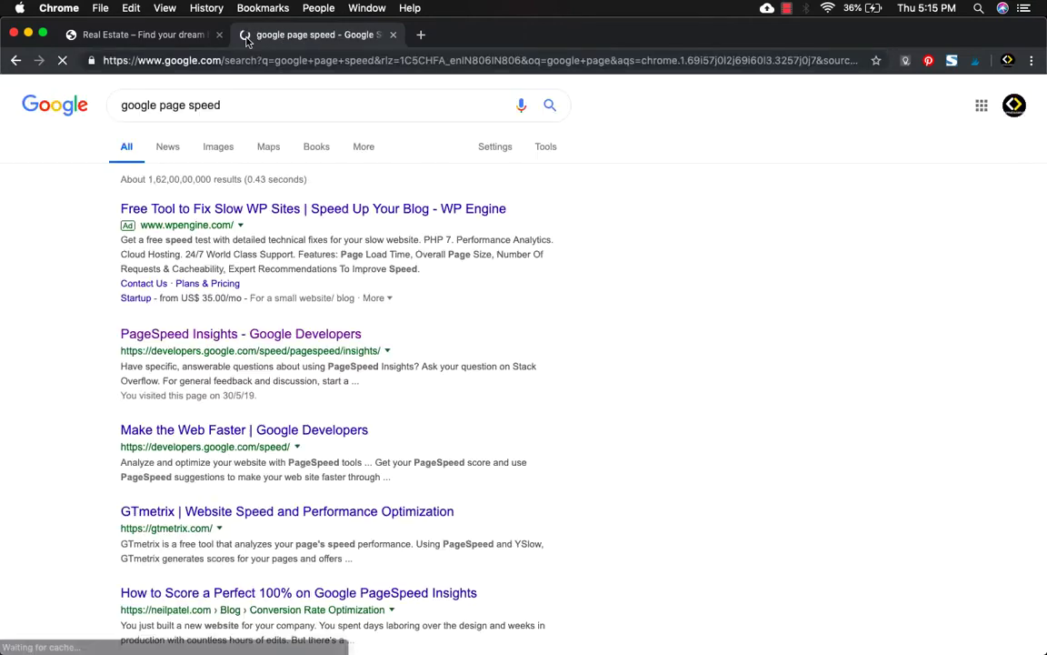
left_click(272, 336)
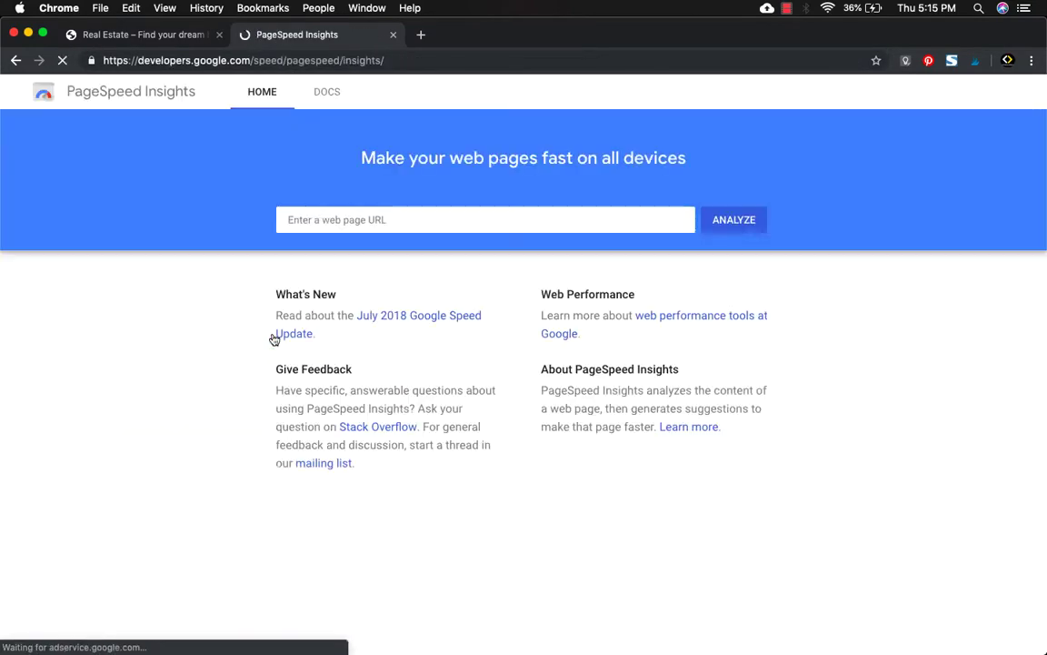
Copy the site address realestate.appnexusdevs.com into PageSpeed Insights and run the analysis.
left_click(125, 36)
left_click(211, 63)
key("super+c")
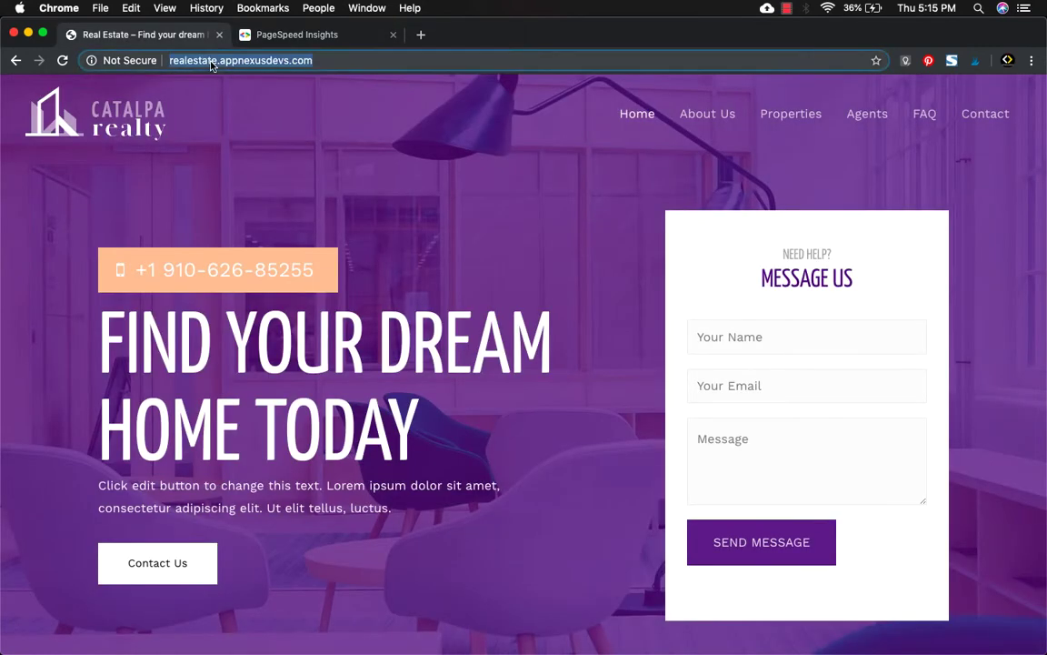
key("ctrl+Tab")
left_click(374, 224)
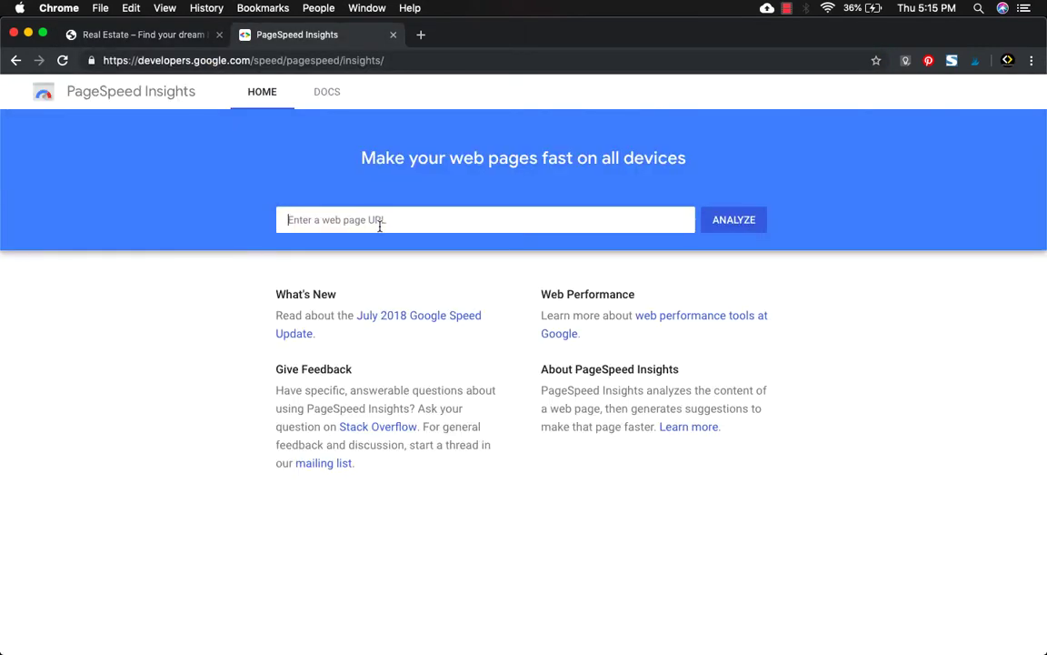
left_click(380, 226)
key("super+v")
left_click(737, 220)
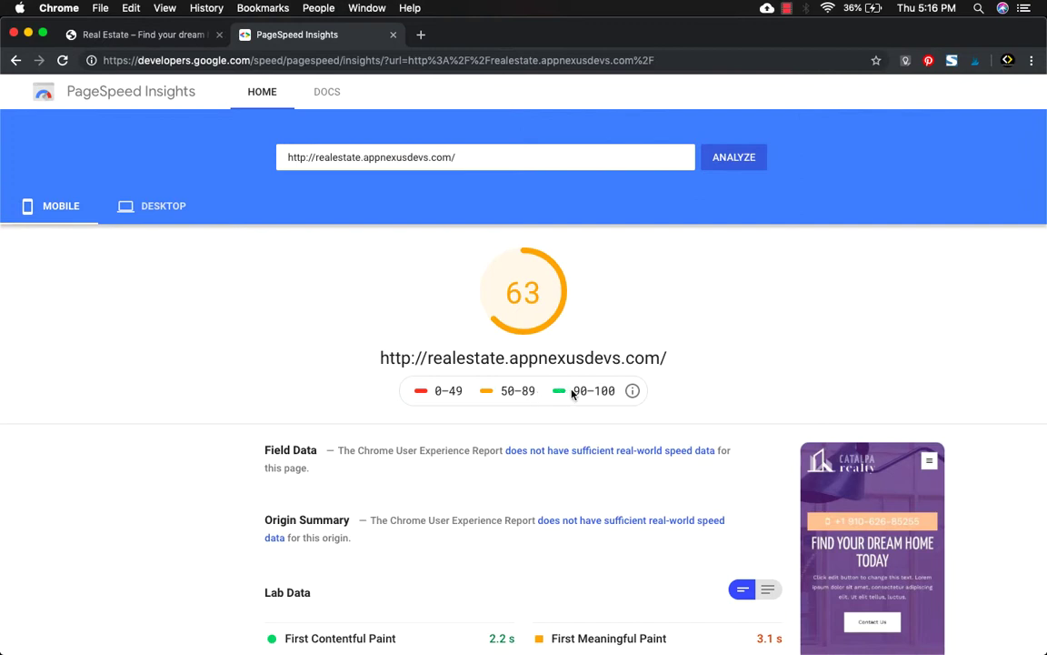
Review the 63 mobile and 79 desktop scores against the 90–100 range, then go back to the site tab.
left_click_drag(572, 393, 612, 397)
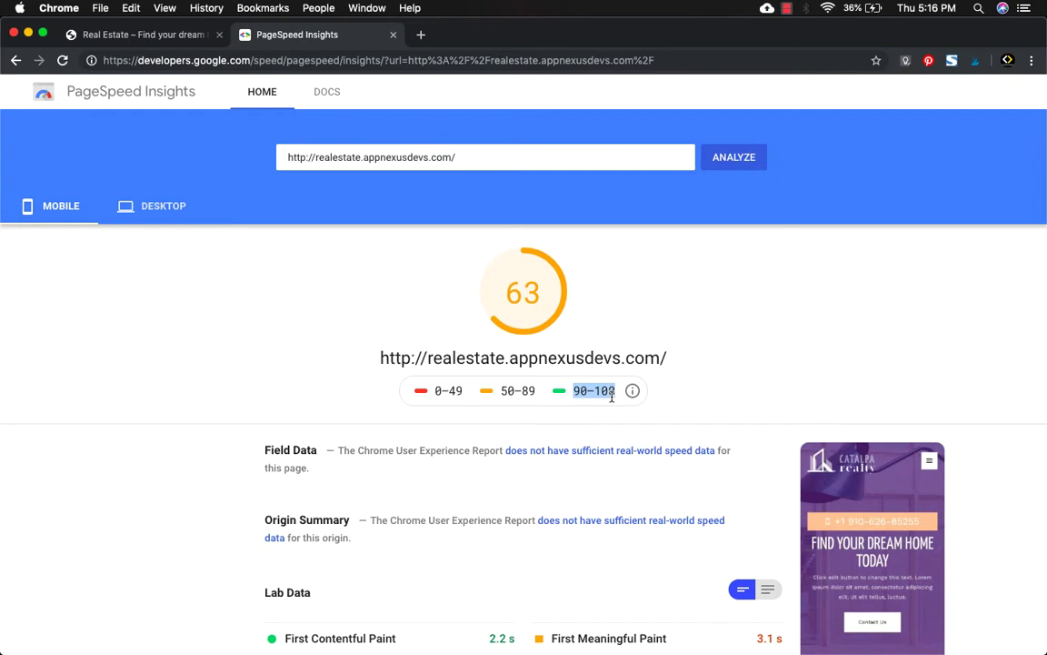
left_click(131, 200)
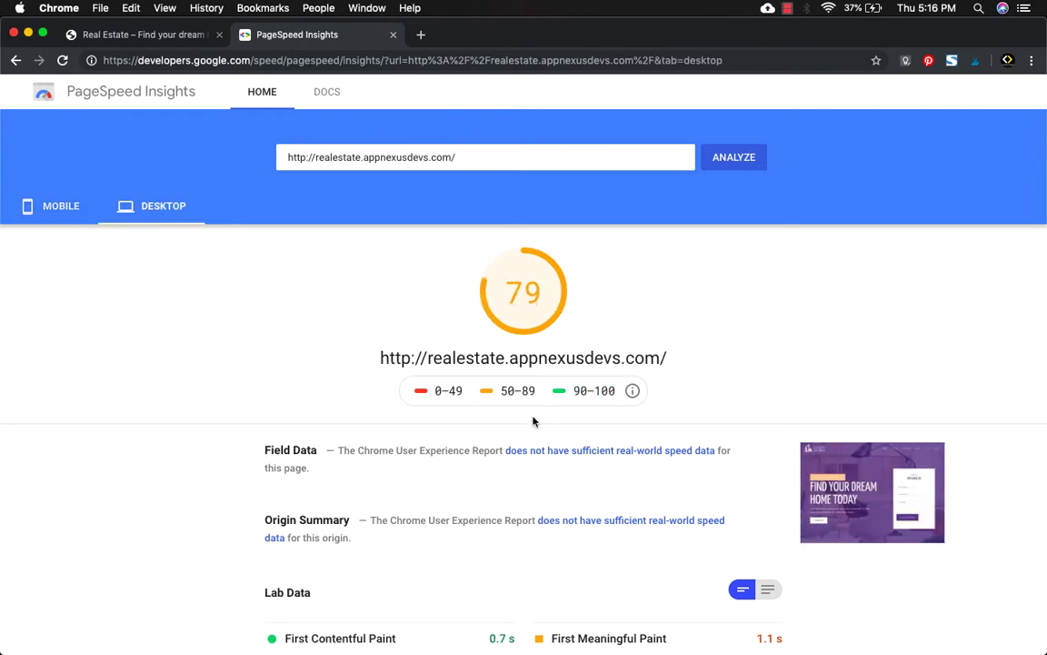
left_click_drag(573, 391, 618, 393)
left_click(232, 466)
left_click(120, 37)
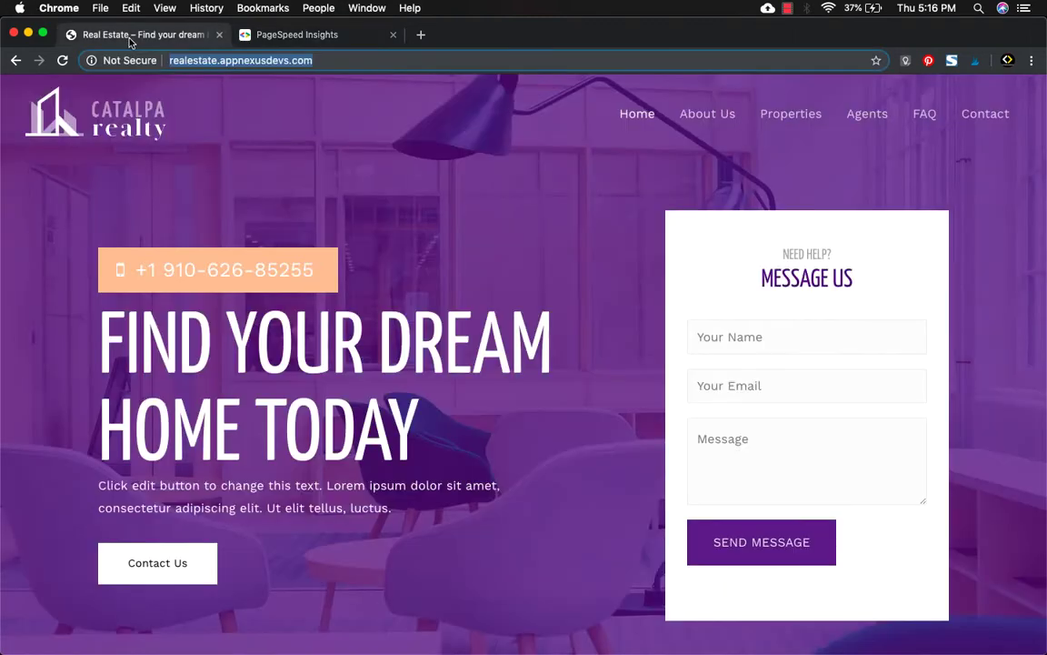
Load the site's /wp-login.php page and sign in with the admin email and password.
left_click(324, 62)
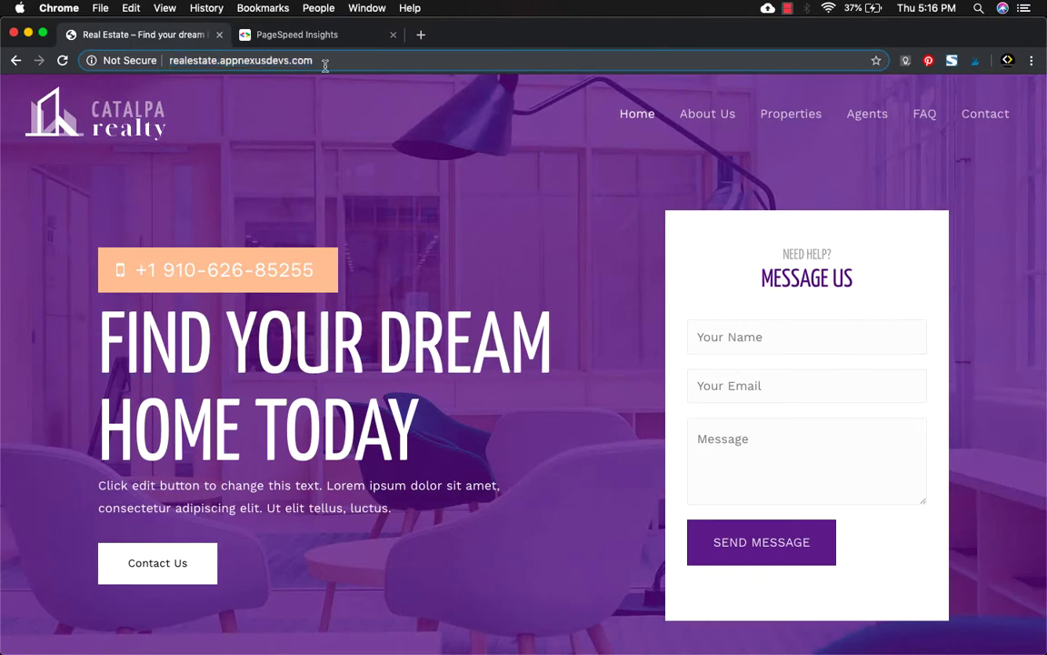
type("/w")
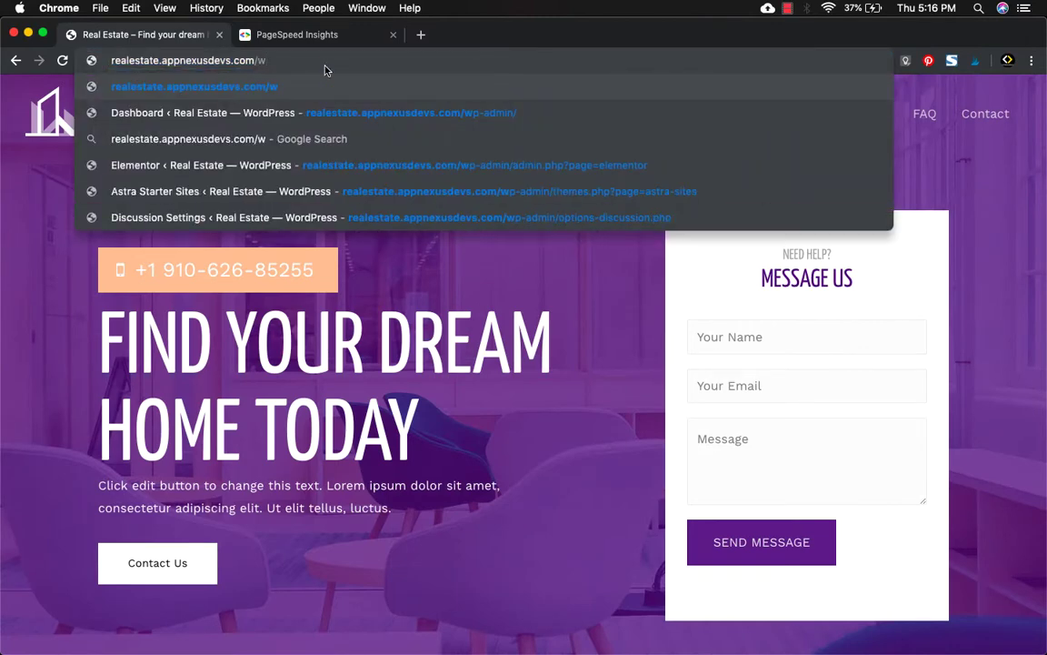
type("p-login.php")
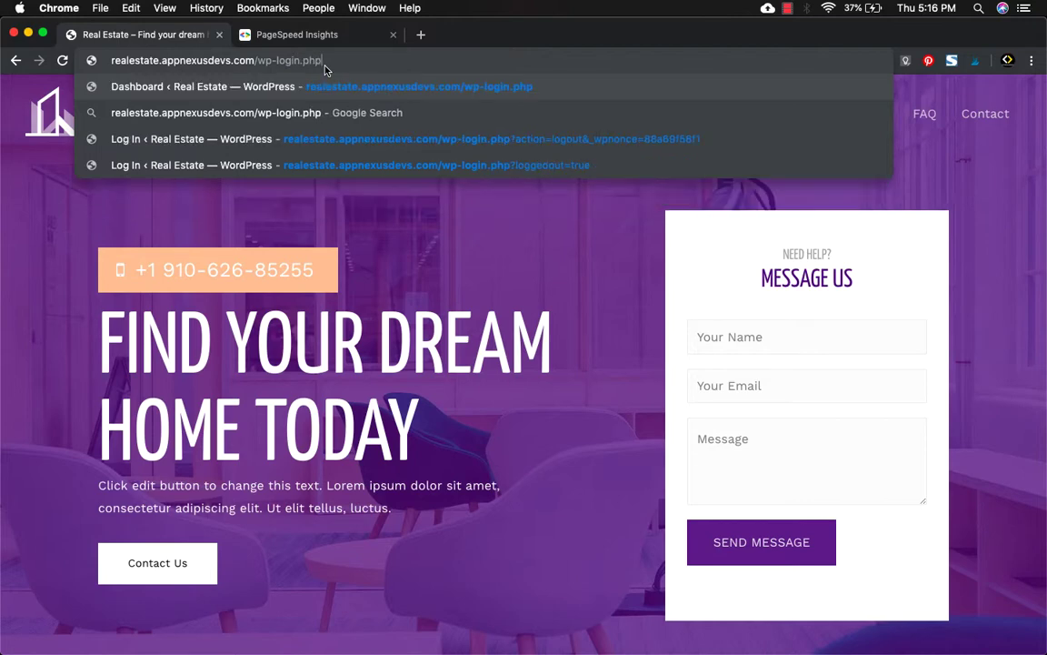
key("Return")
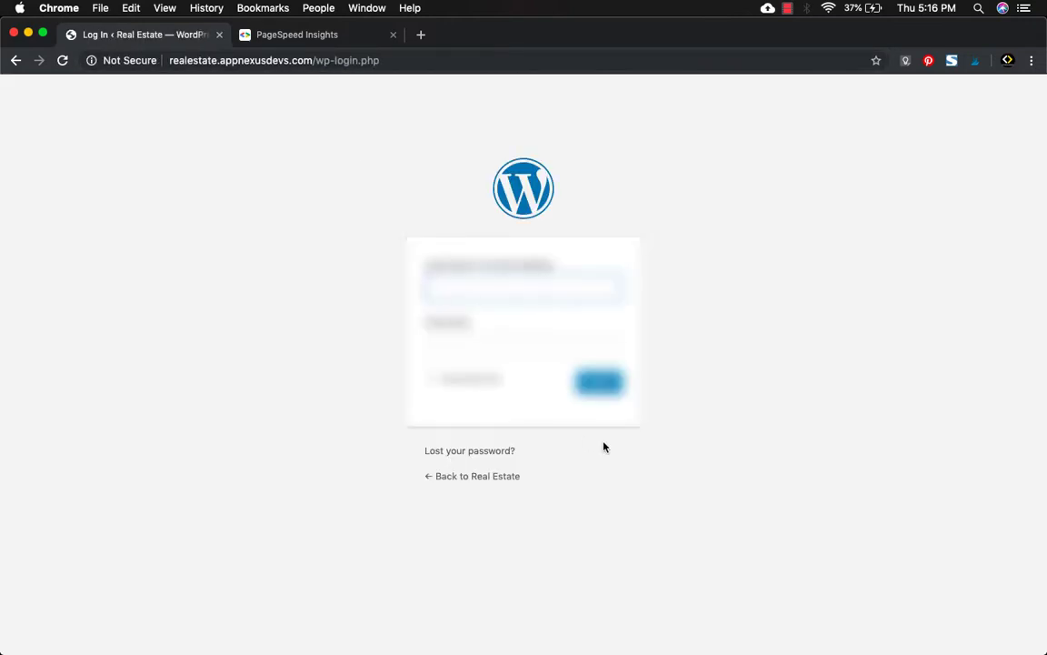
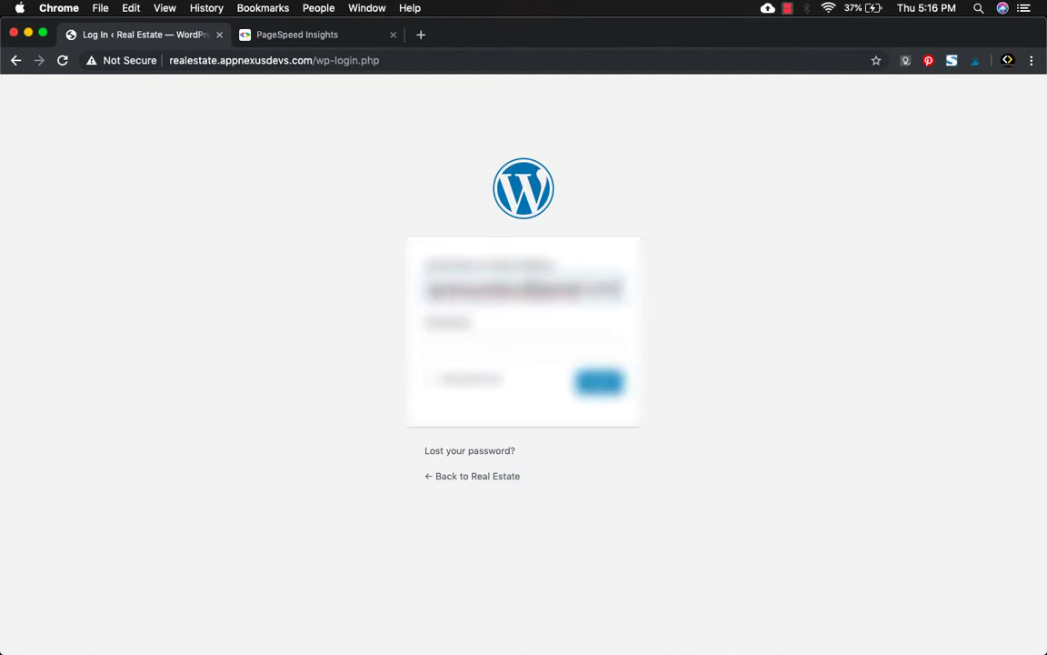
key("Tab")
type("**********")
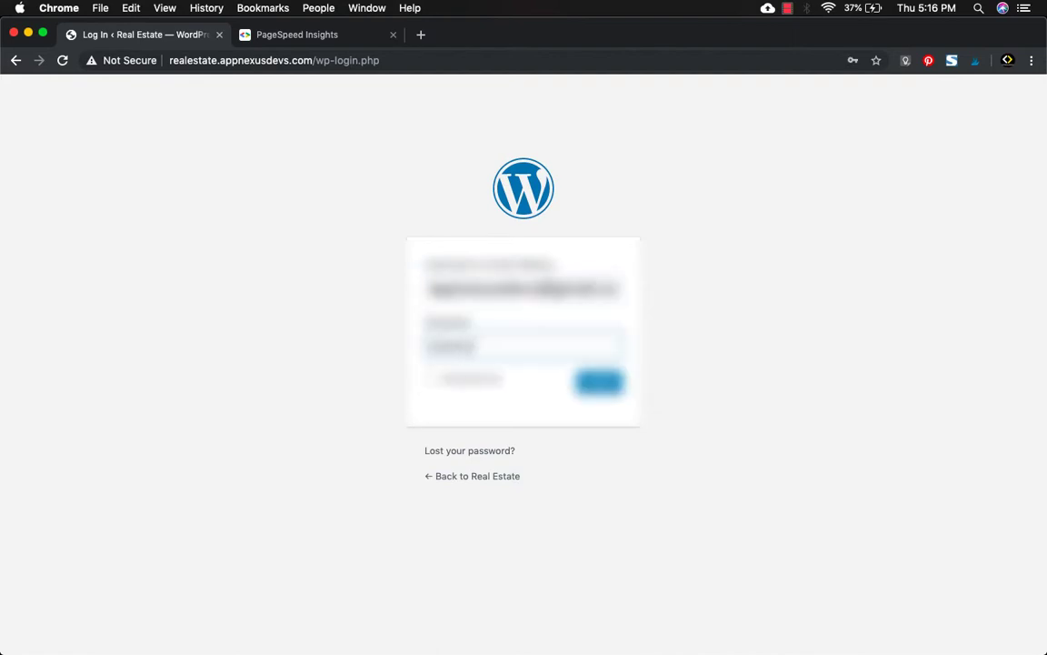
type("**")
key("Return")
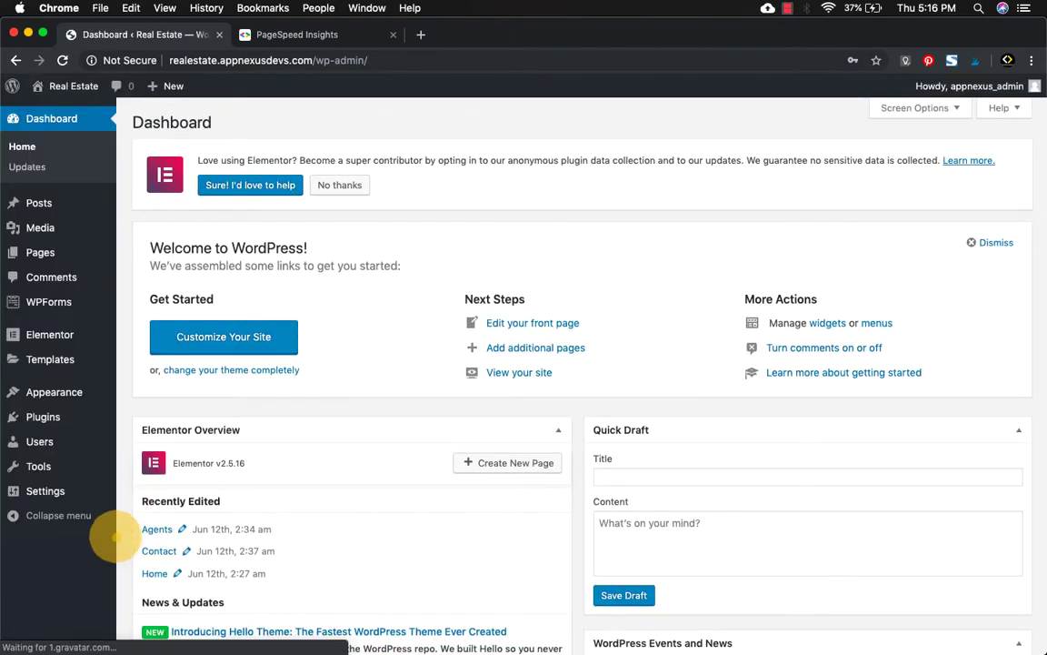
Go to Plugins > Add New from the dashboard sidebar.
mouse_move(40, 336)
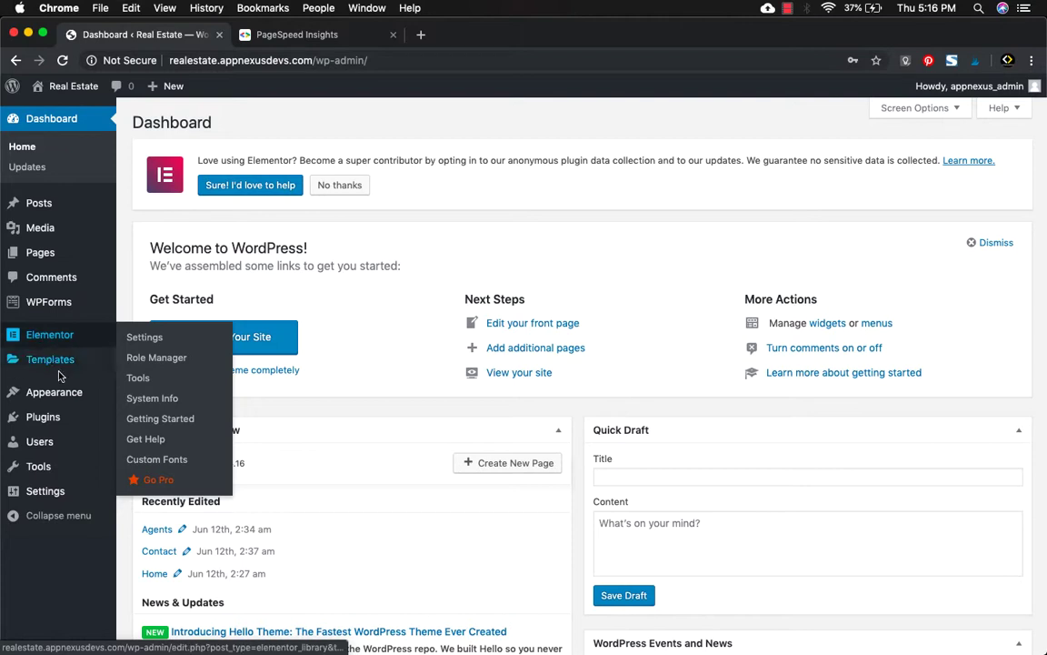
mouse_move(55, 418)
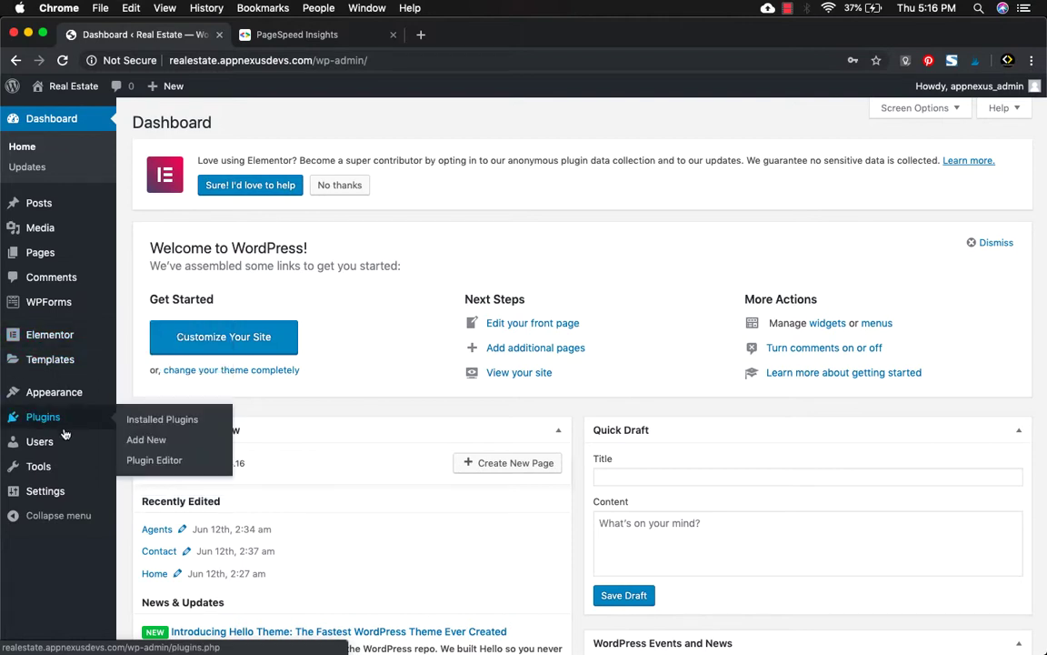
left_click(145, 440)
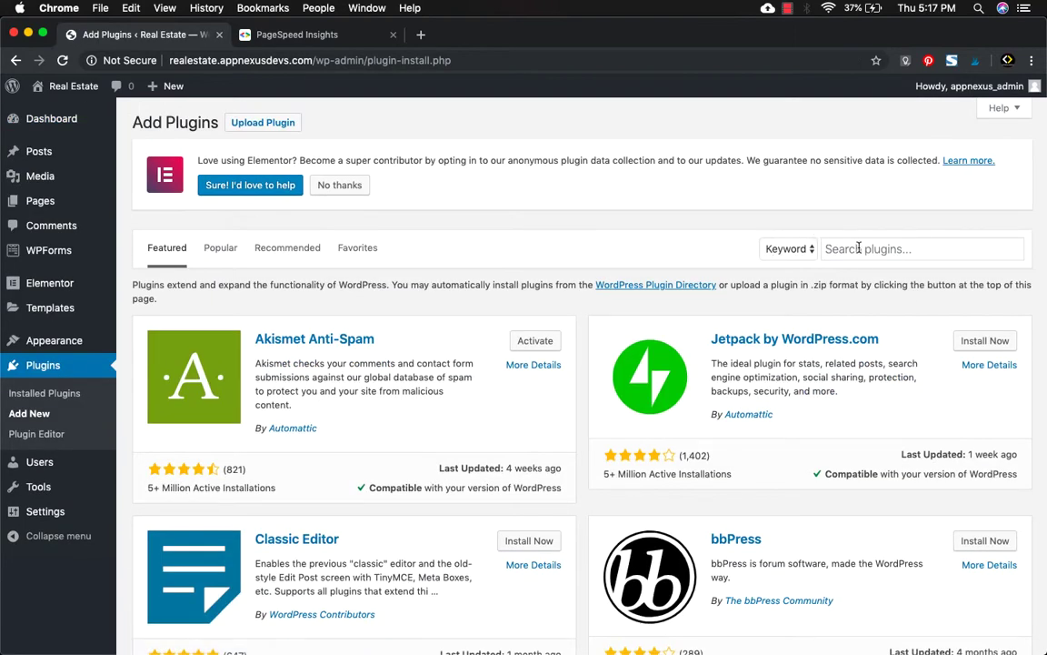
Search for 'wp fastest cache', install WP Fastest Cache, and go to Installed Plugins.
left_click(858, 247)
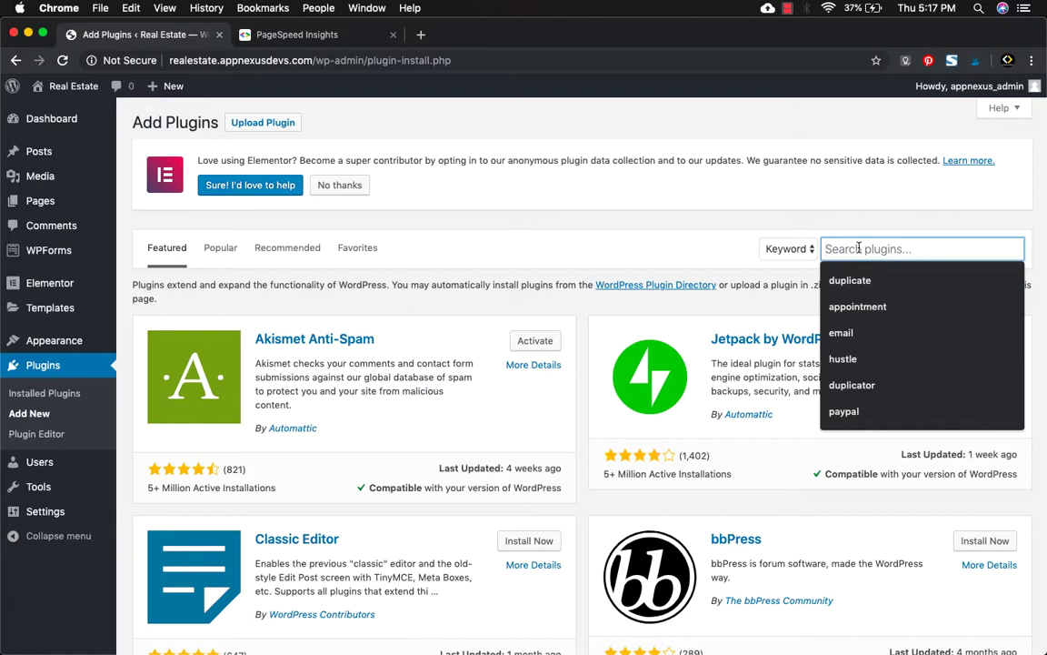
type("wp faste")
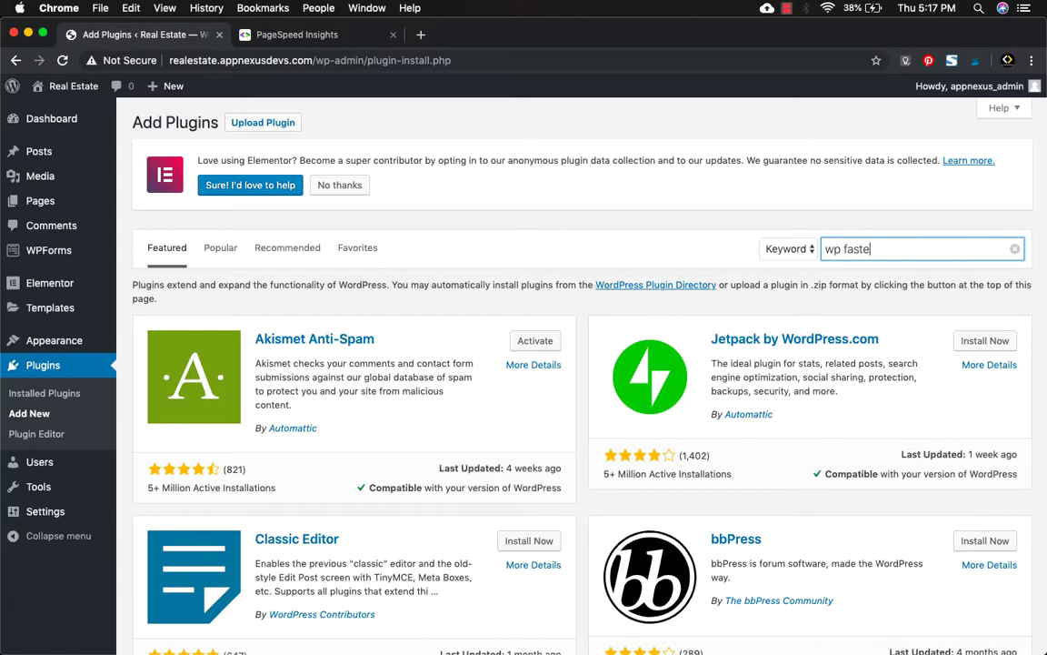
type("st cache")
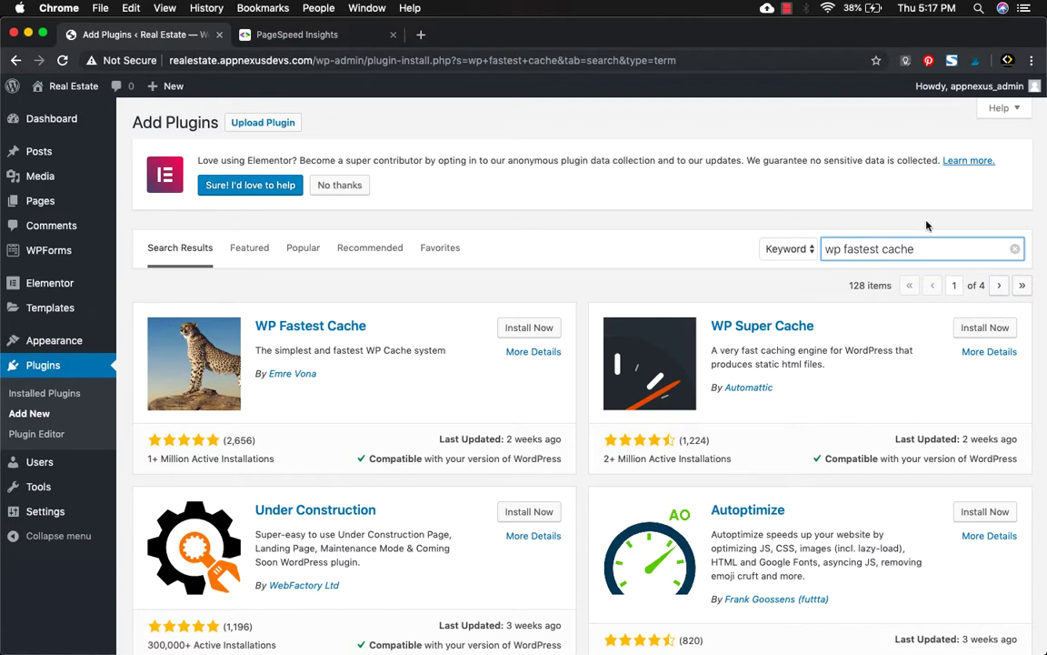
left_click(540, 328)
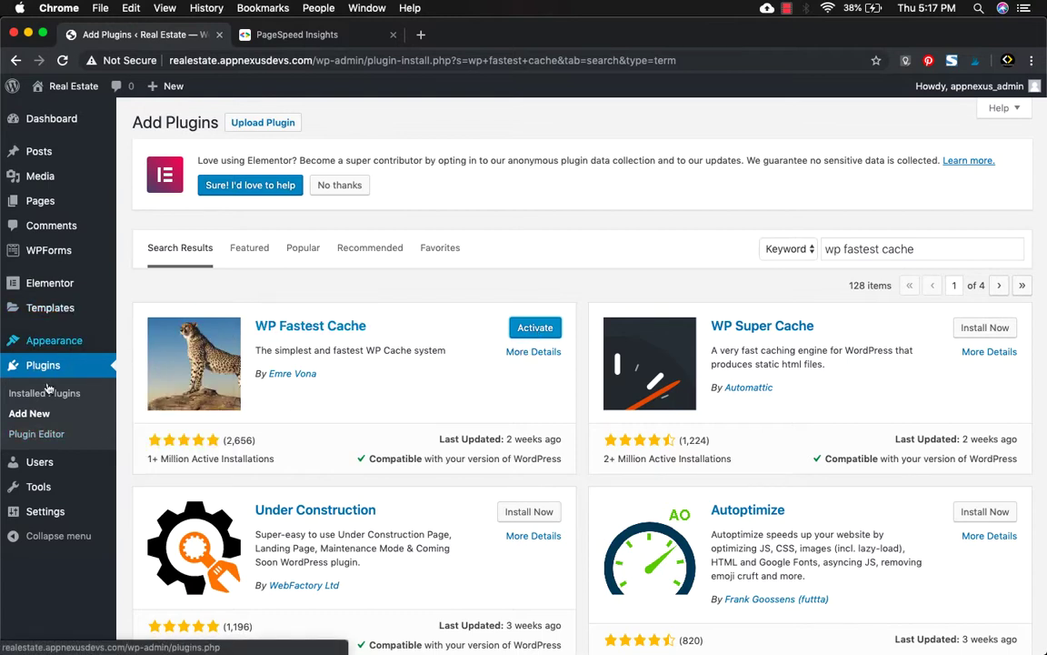
mouse_move(66, 490)
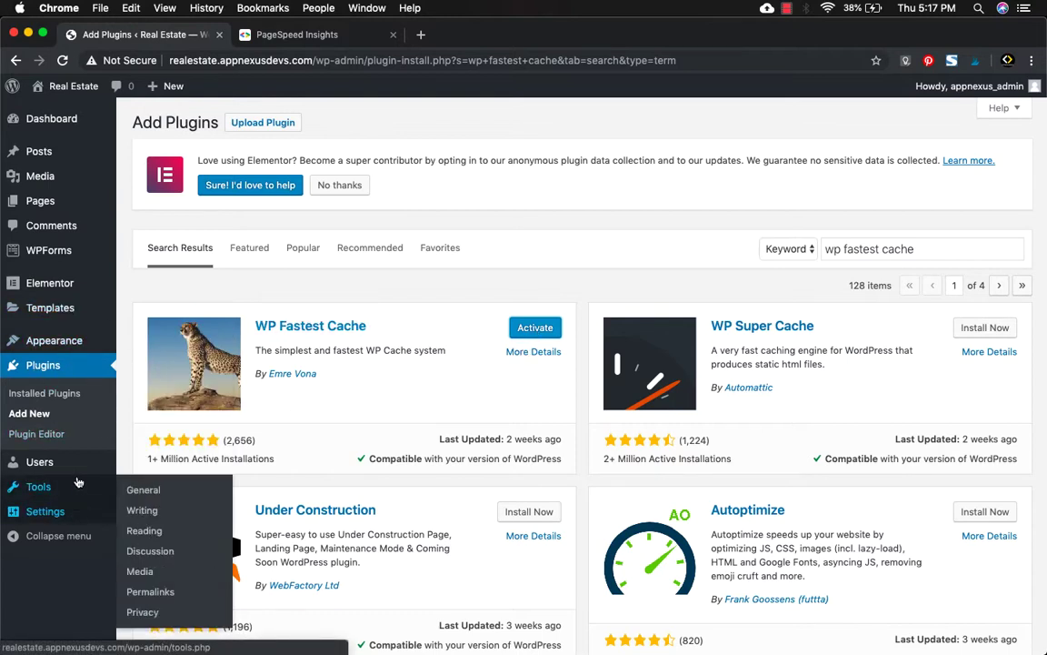
mouse_move(72, 349)
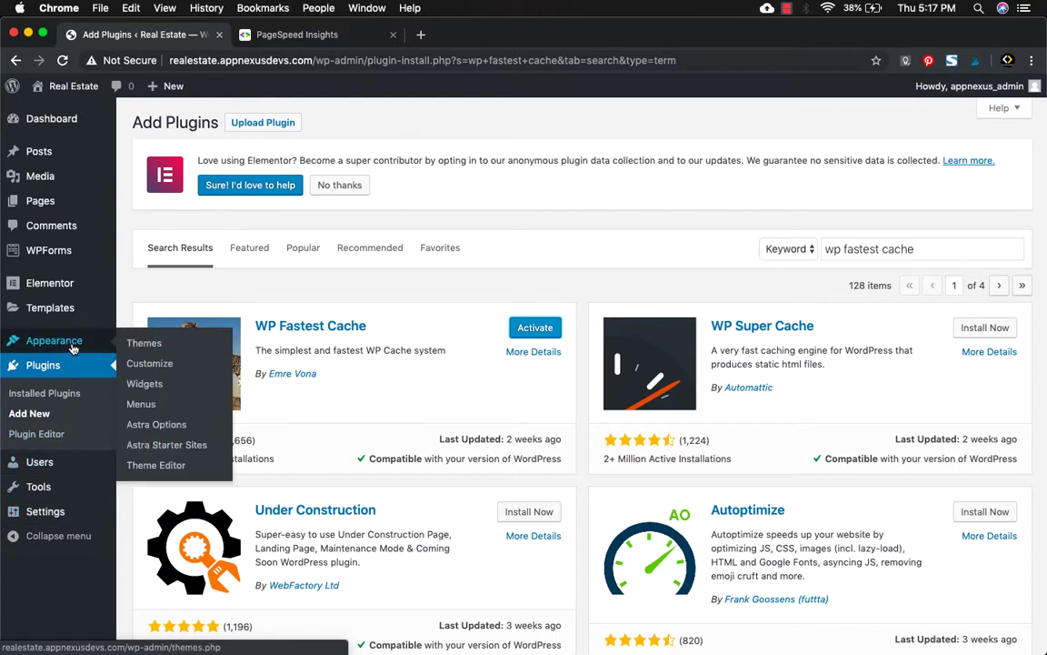
left_click(40, 400)
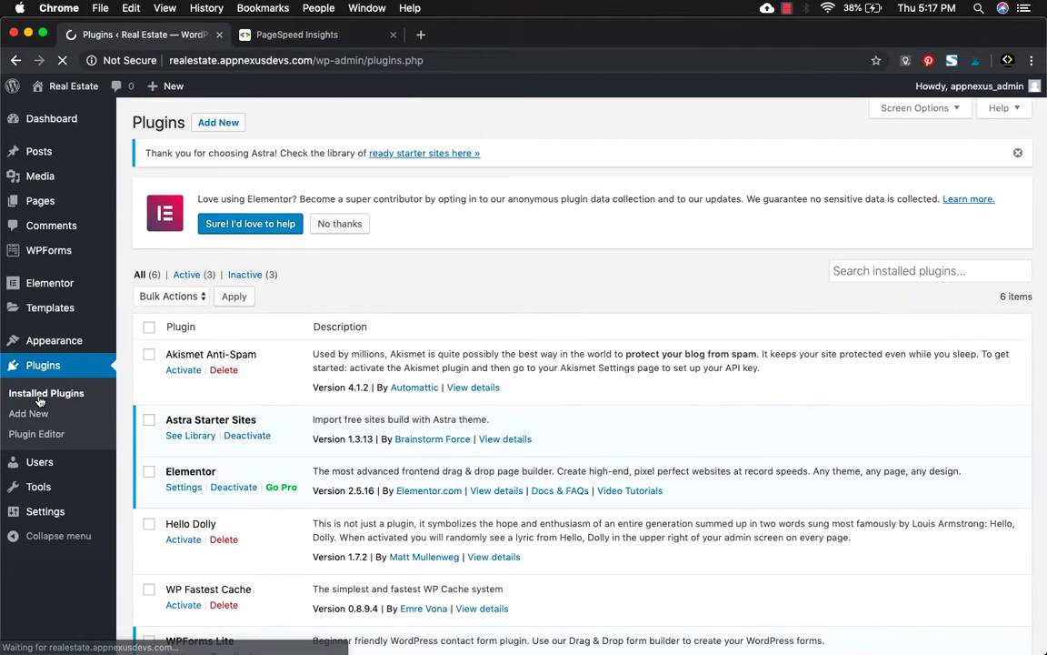
Activate WP Fastest Cache in the plugin list and open its settings from the sidebar.
scroll(345, 382, "down", 1)
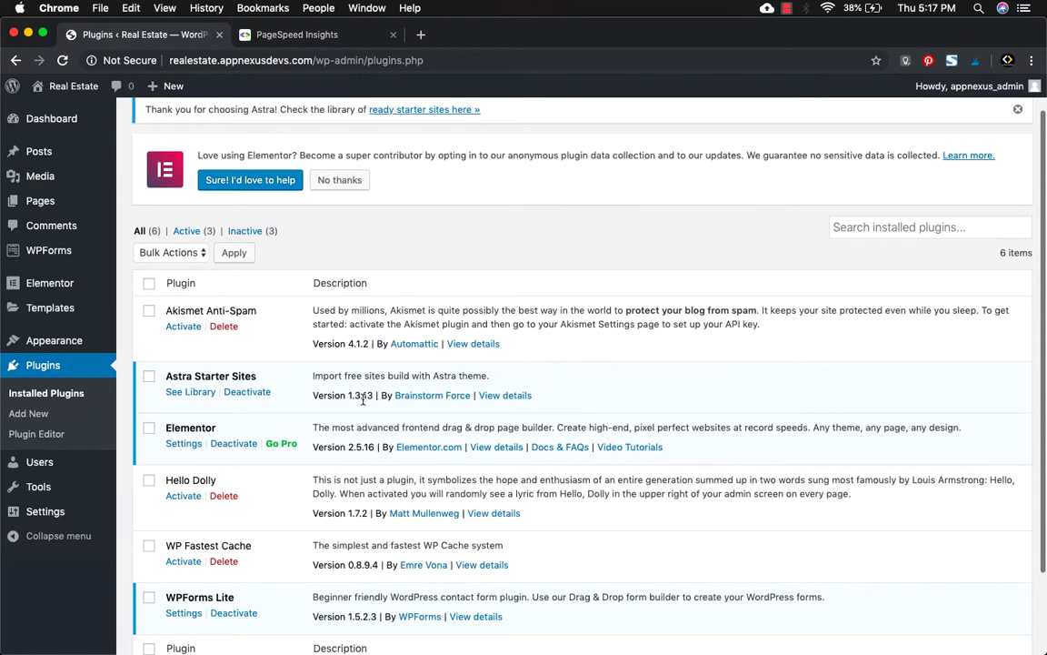
scroll(218, 555, "down", 3)
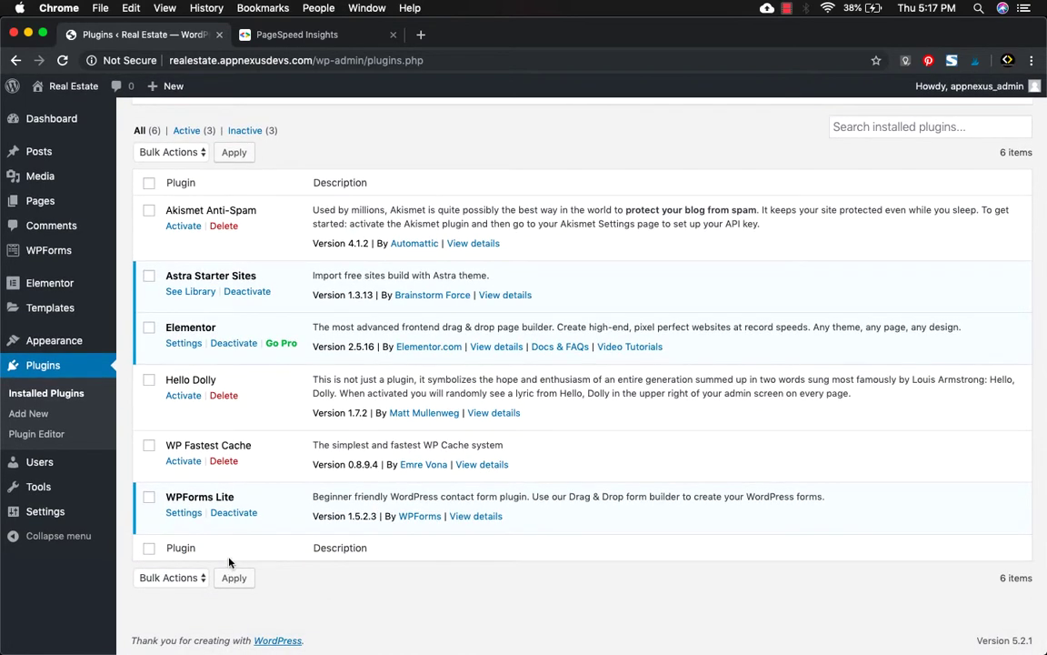
left_click(186, 463)
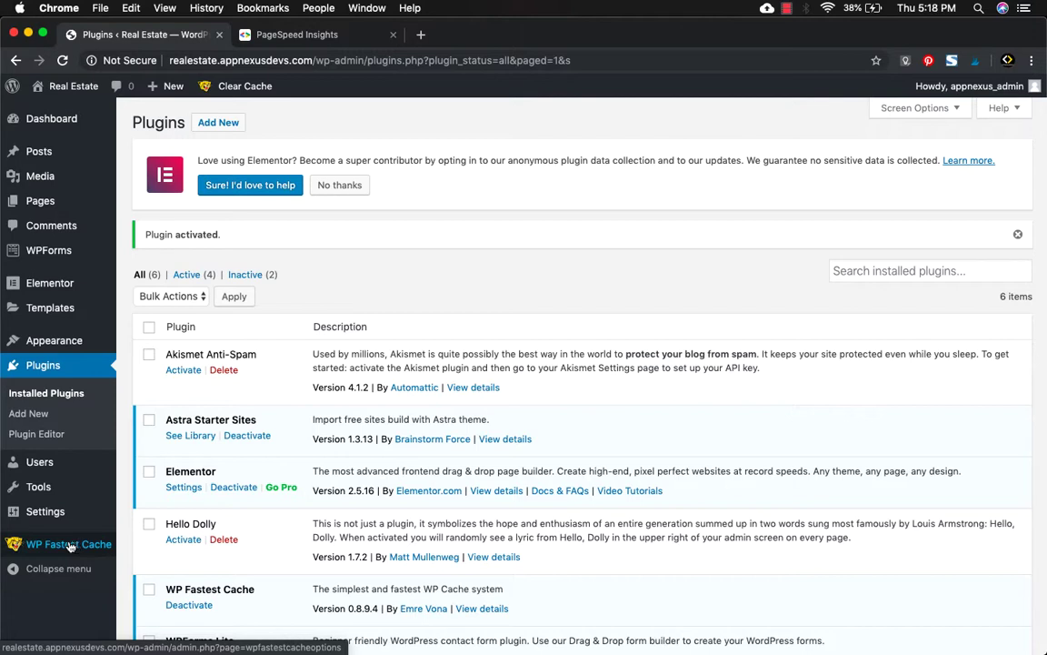
left_click(71, 545)
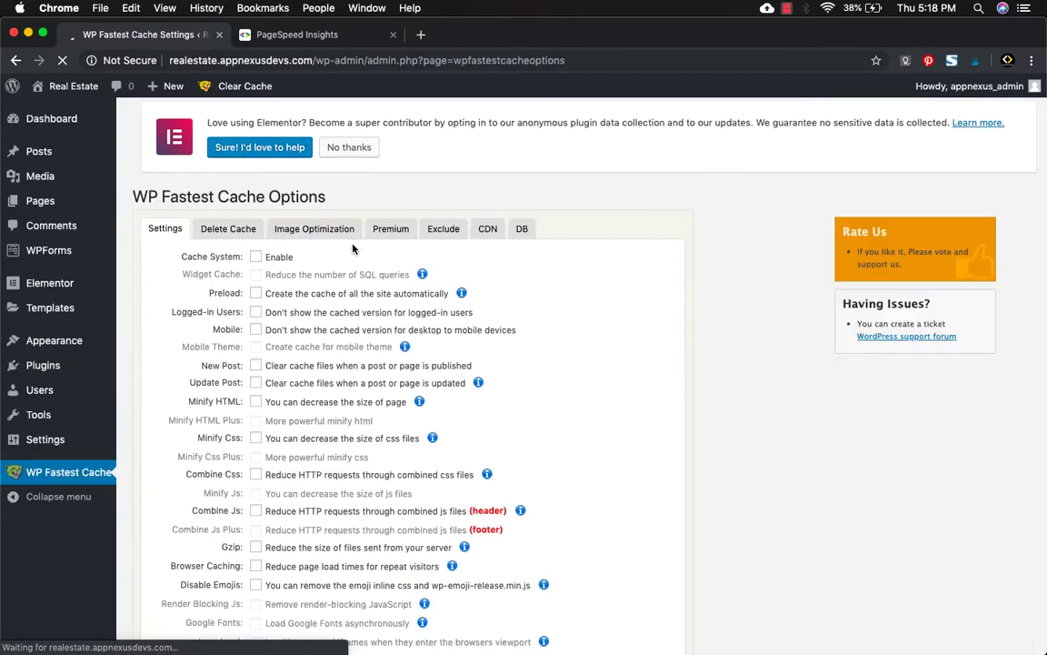
Enable the cache system and preload homepage, posts, pages, categories, tags, attachments and custom post types, restarting after completion.
left_click(256, 268)
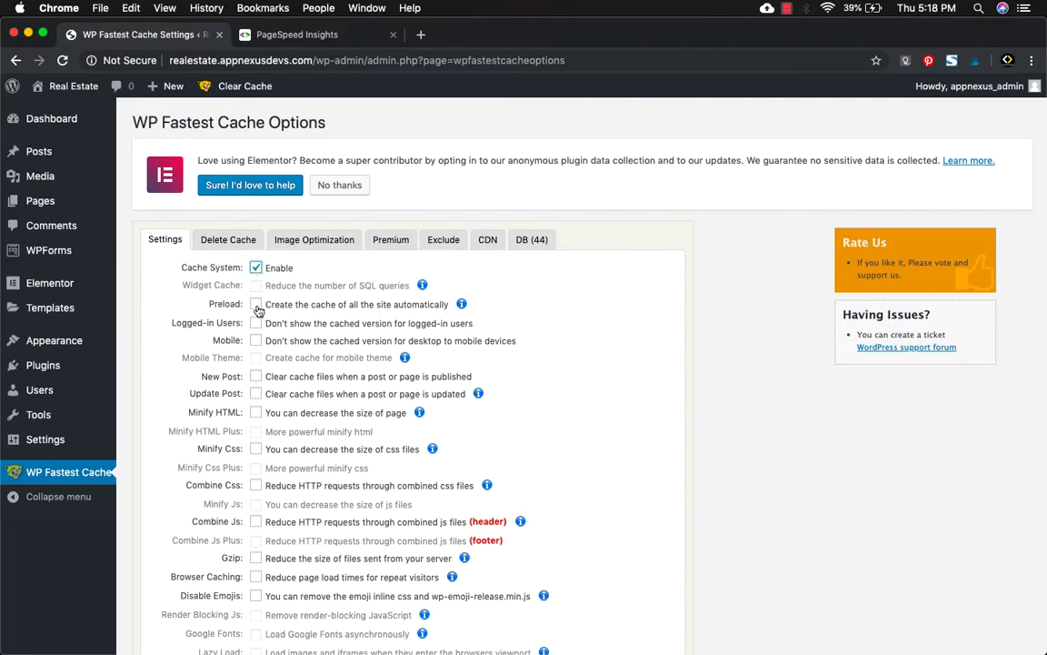
left_click(257, 307)
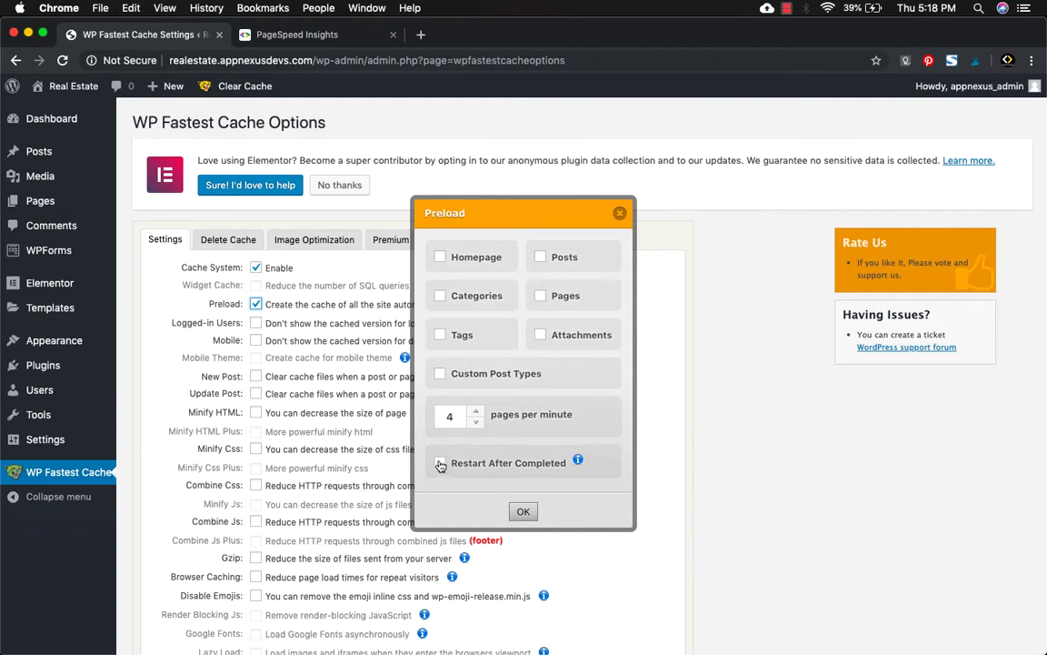
left_click(455, 261)
left_click(460, 299)
left_click(464, 335)
left_click(558, 336)
left_click(562, 297)
left_click(561, 257)
left_click(440, 374)
left_click(480, 467)
left_click(523, 512)
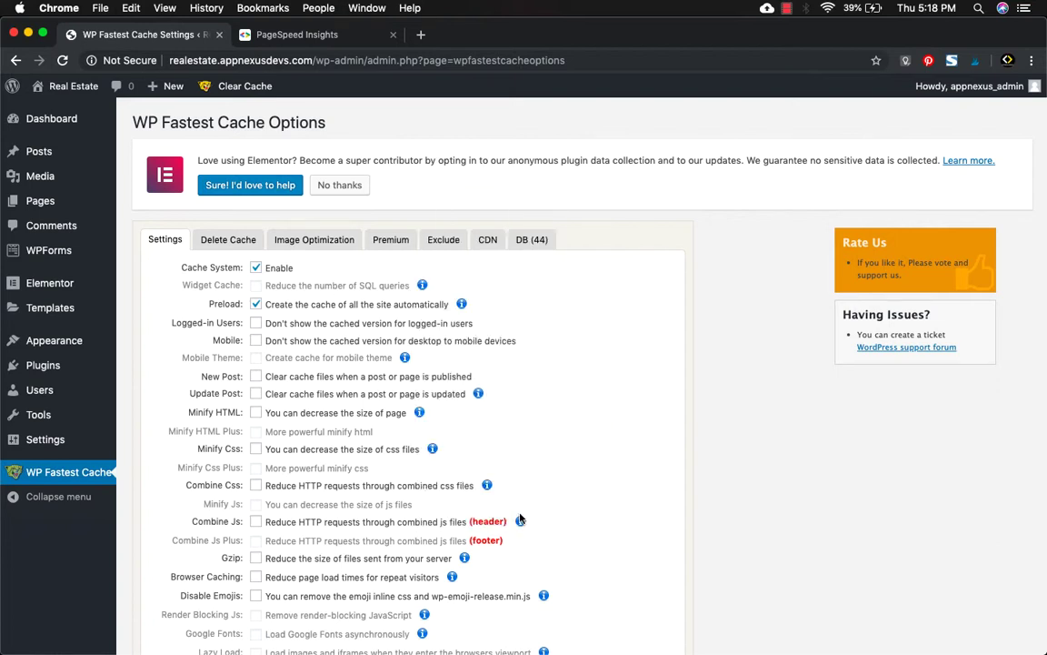
Tick the Logged-in Users option and leave Mobile caching unchecked.
left_click(256, 324)
left_click(256, 342)
left_click(257, 344)
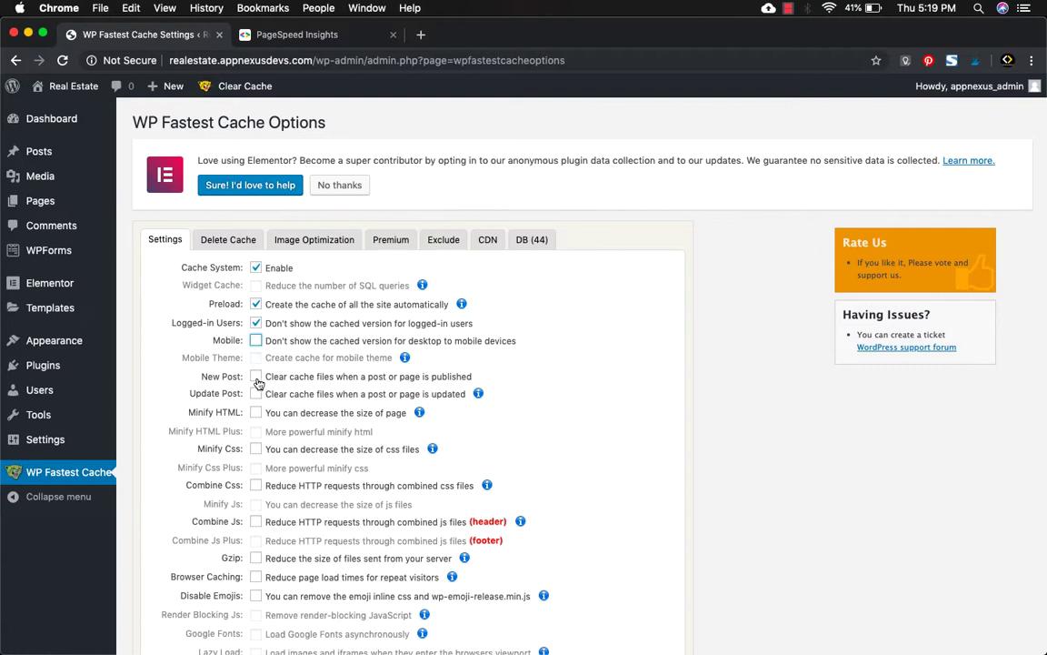
Clear all cache whenever a new post is published or a post is updated.
left_click(256, 377)
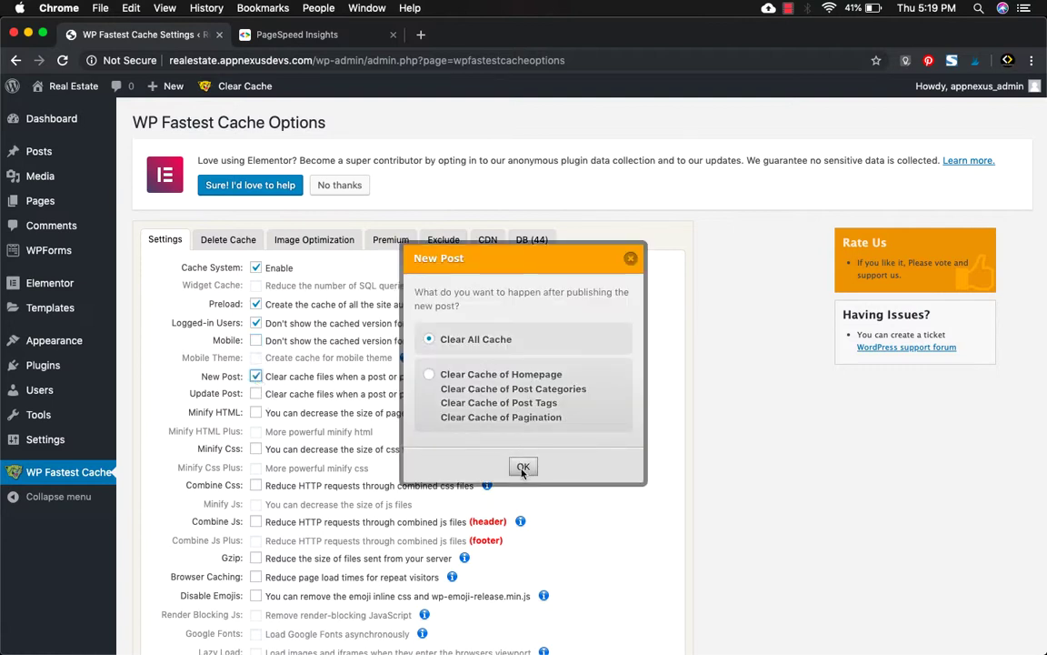
left_click(523, 467)
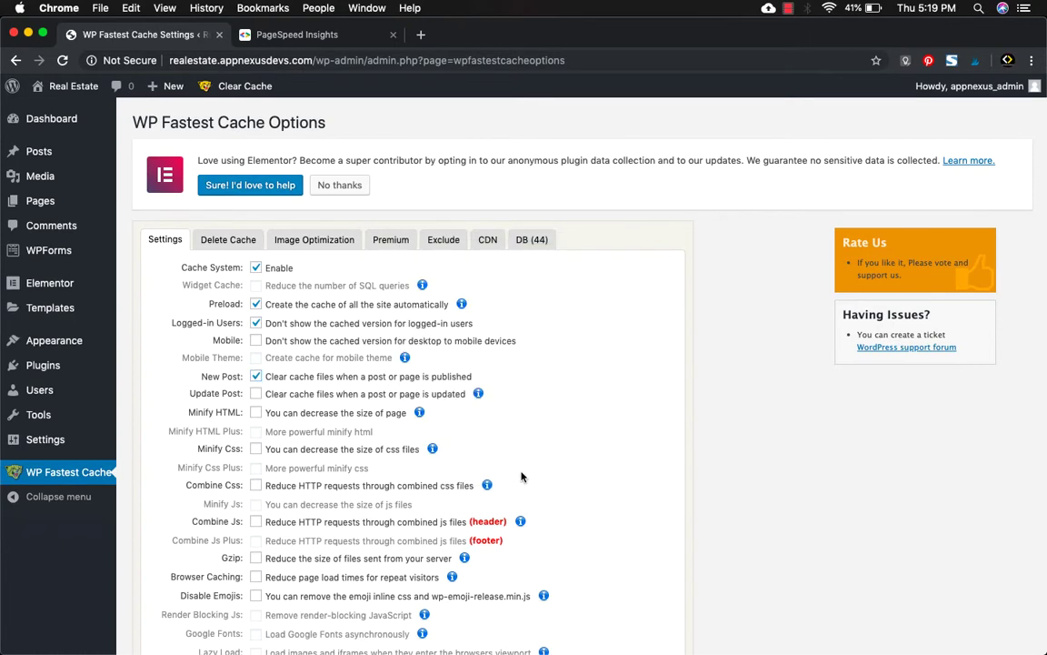
left_click(256, 393)
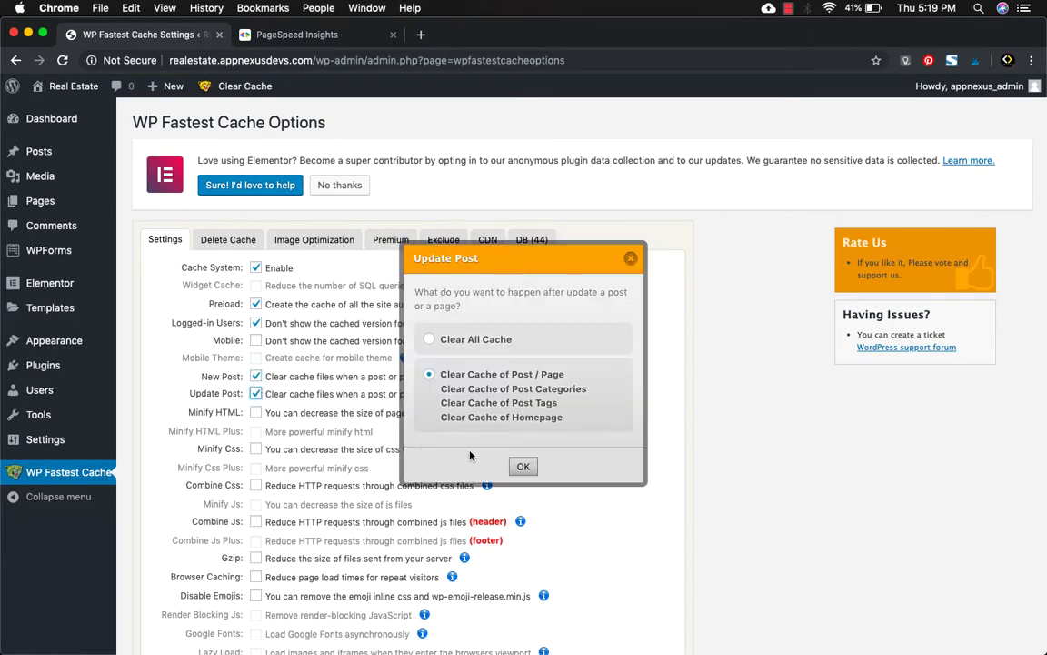
left_click(523, 467)
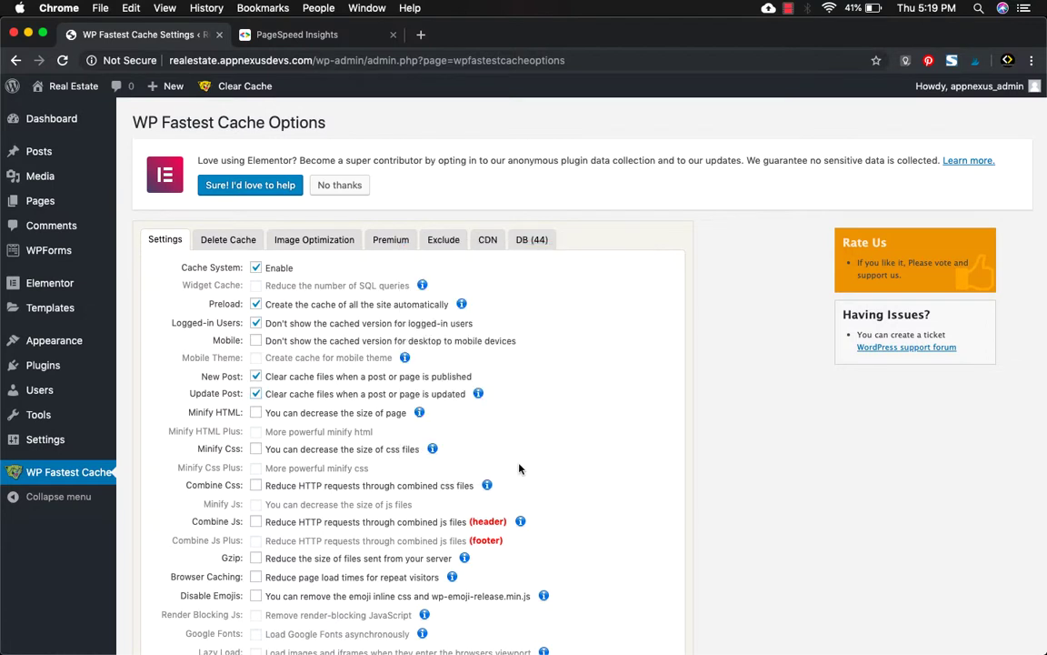
Enable Minify HTML, Minify CSS, Combine CSS, Combine JS, Gzip, Browser Caching and Disable Emojis, then submit.
left_click(256, 413)
left_click(256, 449)
left_click(256, 486)
left_click(256, 522)
left_click(257, 560)
left_click(257, 579)
scroll(258, 599, "down", 4)
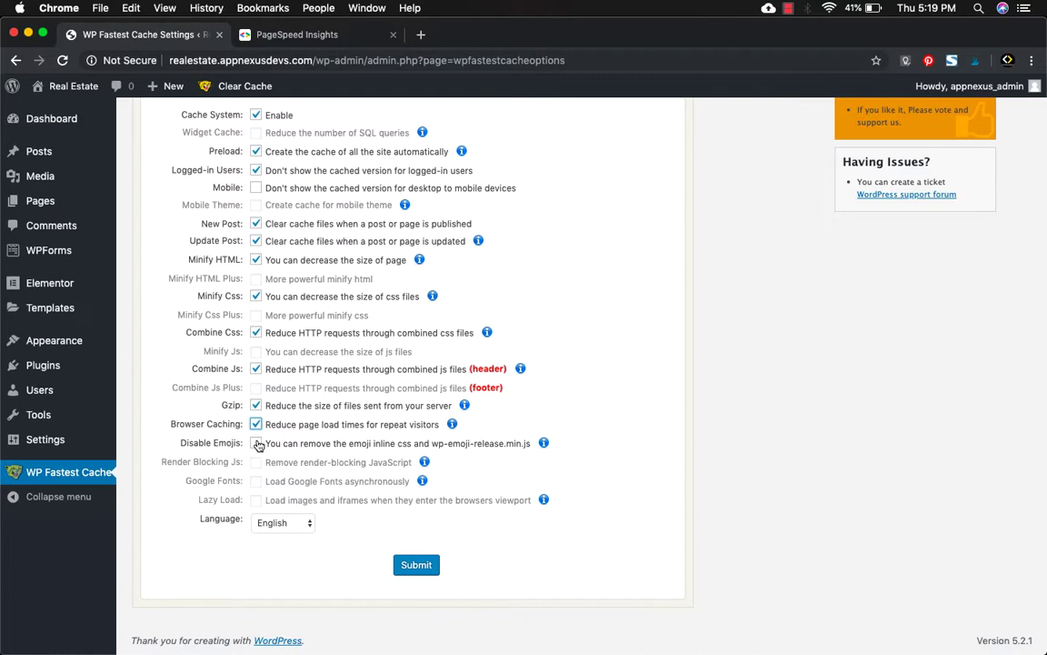
left_click(258, 444)
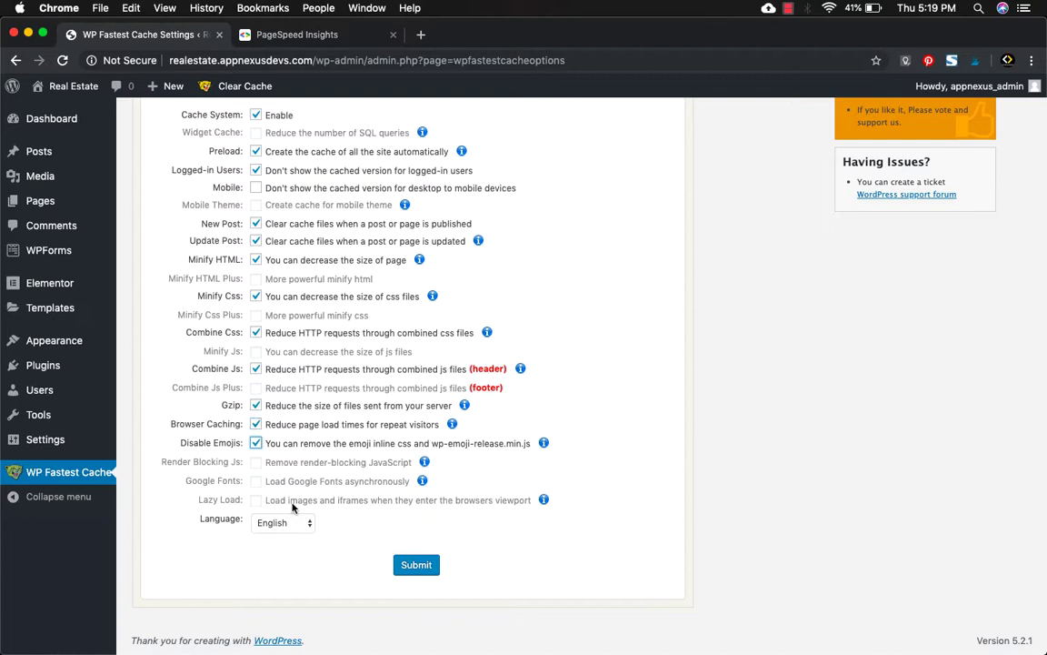
left_click(408, 568)
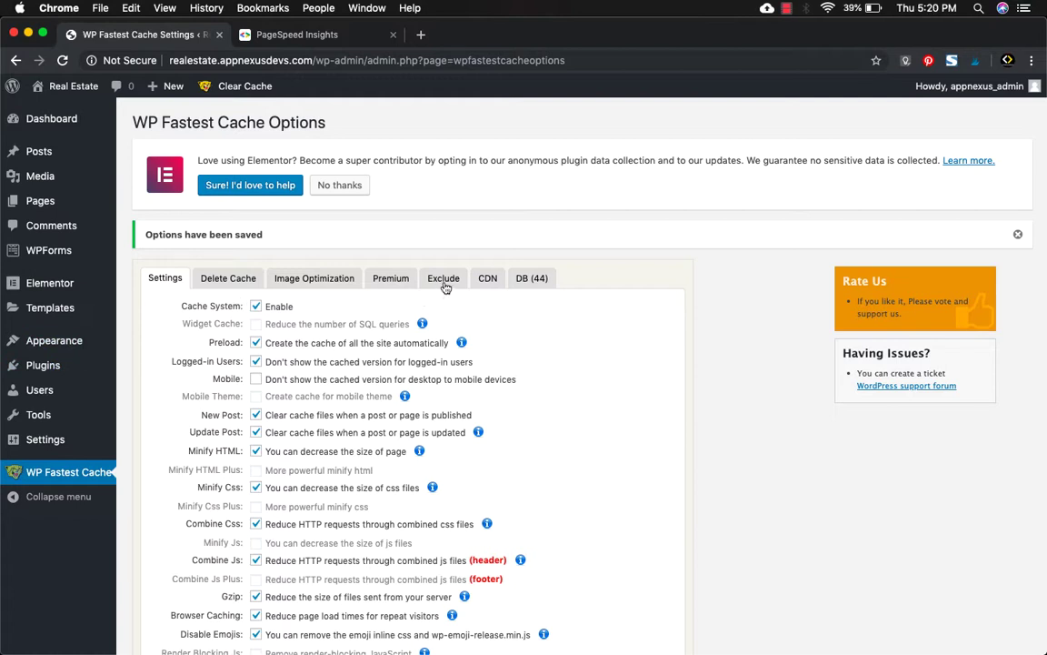
Check the cache exclusion rules, then open the live site in a new tab via Visit Site.
left_click(445, 283)
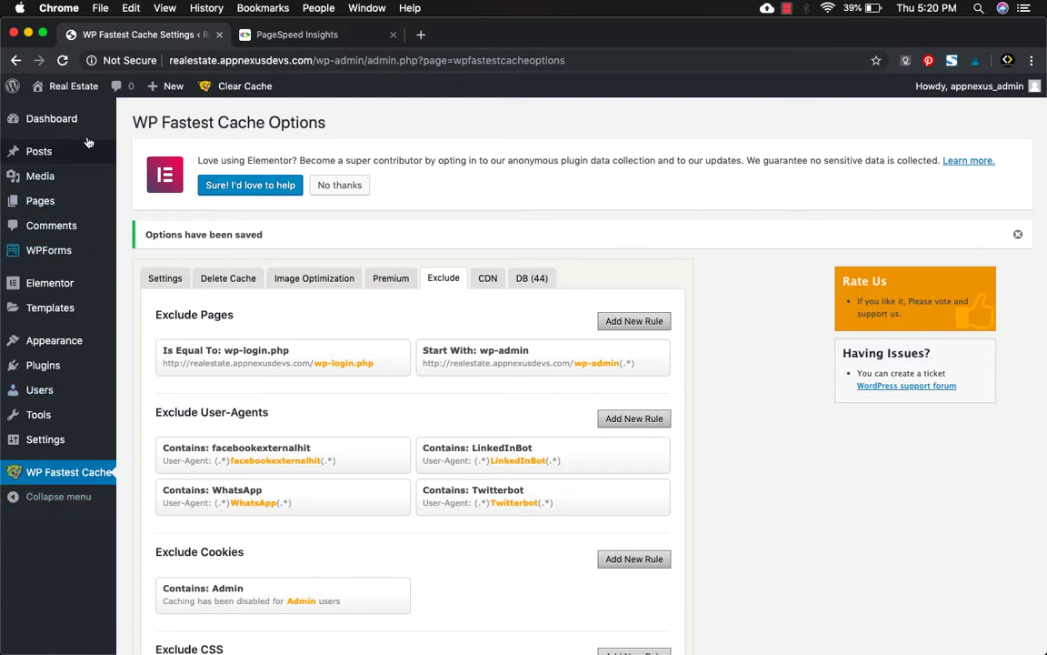
mouse_move(89, 97)
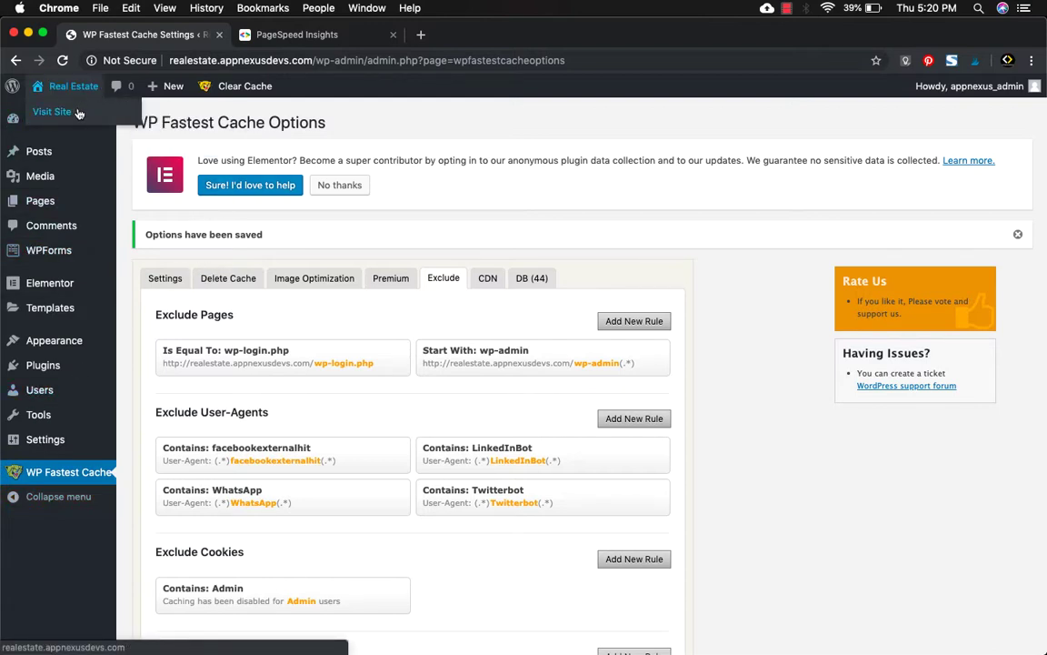
left_click(78, 113, "super")
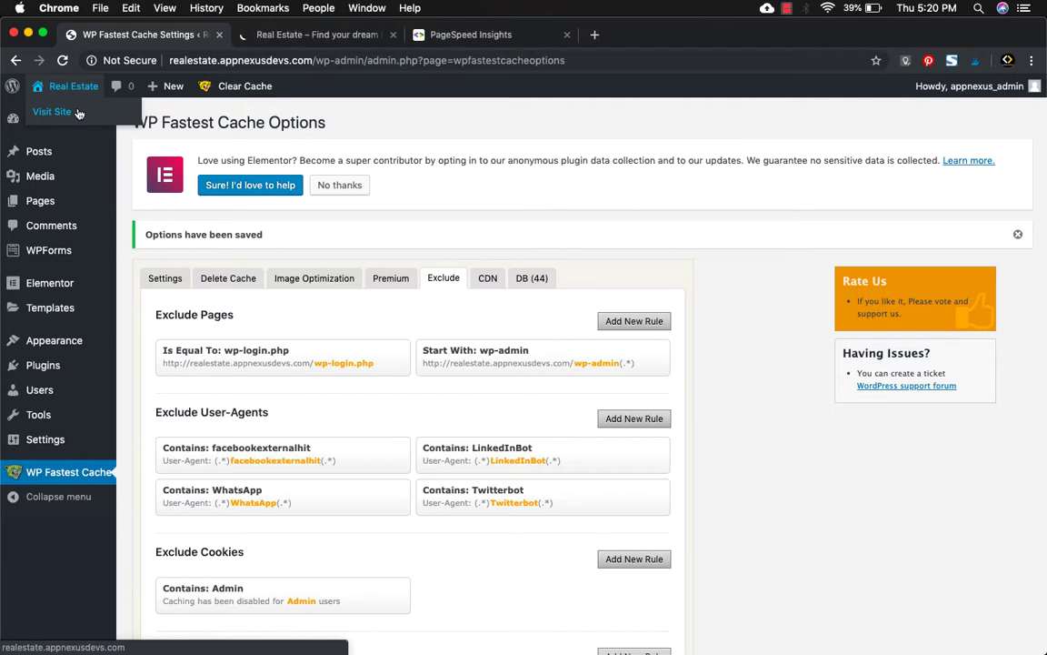
Load the site's URL in an incognito window, close it, and return to PageSpeed Insights.
left_click(267, 37)
key("super+l")
key("super+c")
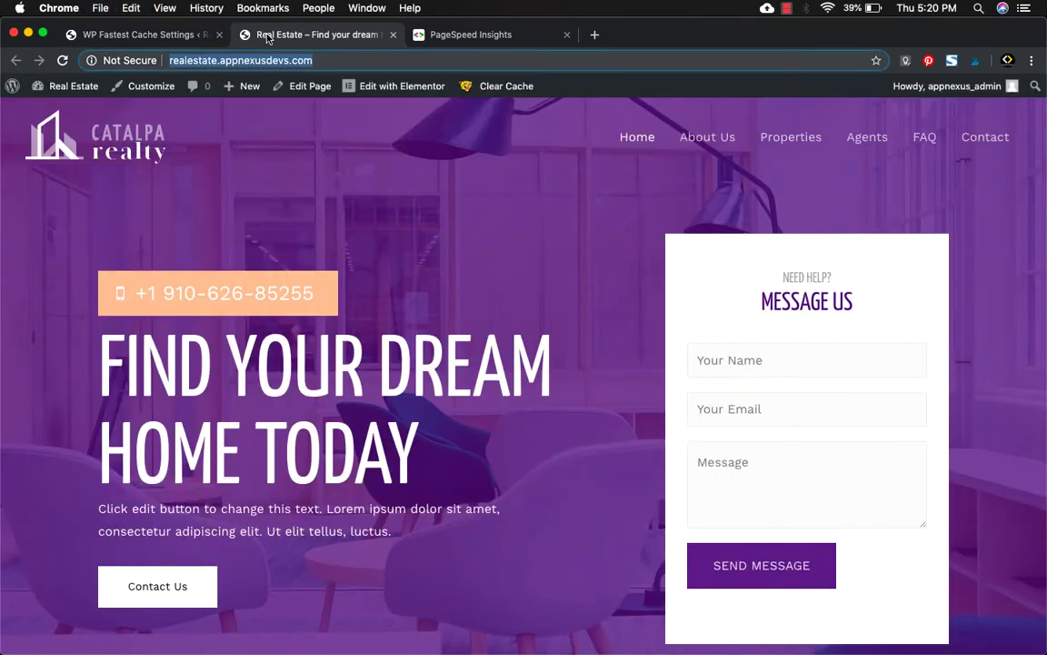
key("super+shift+n")
key("super+v")
key("Return")
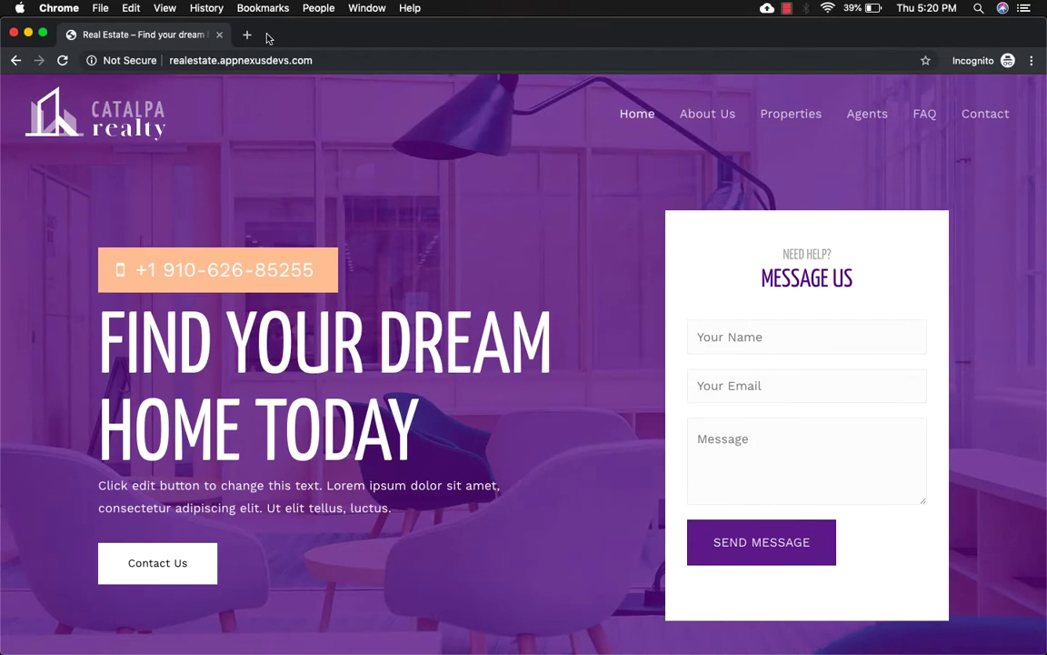
key("super+w")
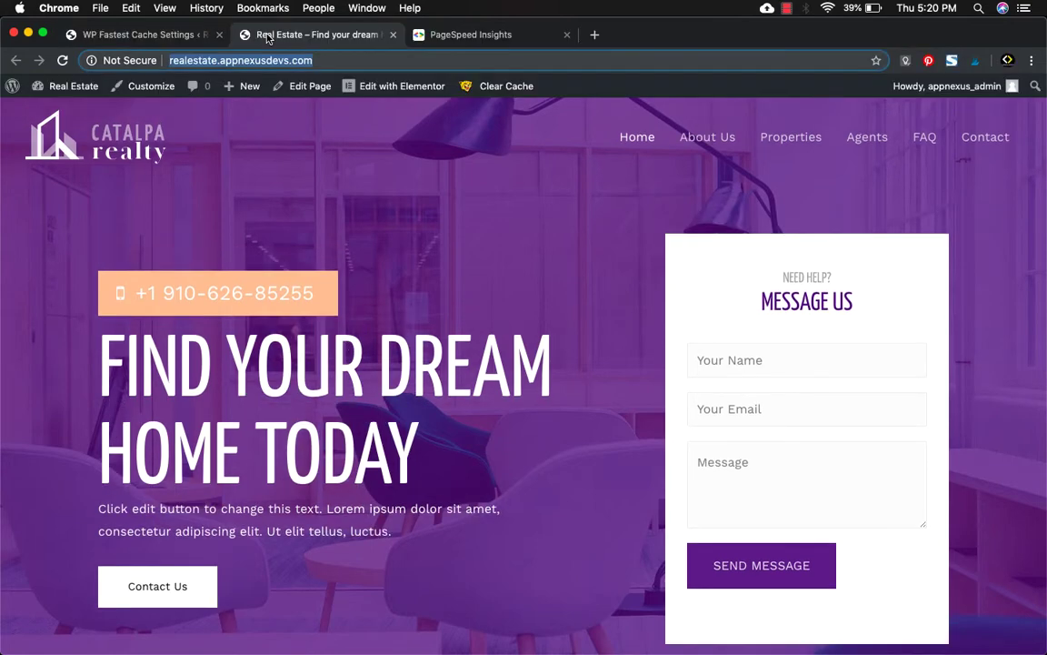
left_click(452, 37)
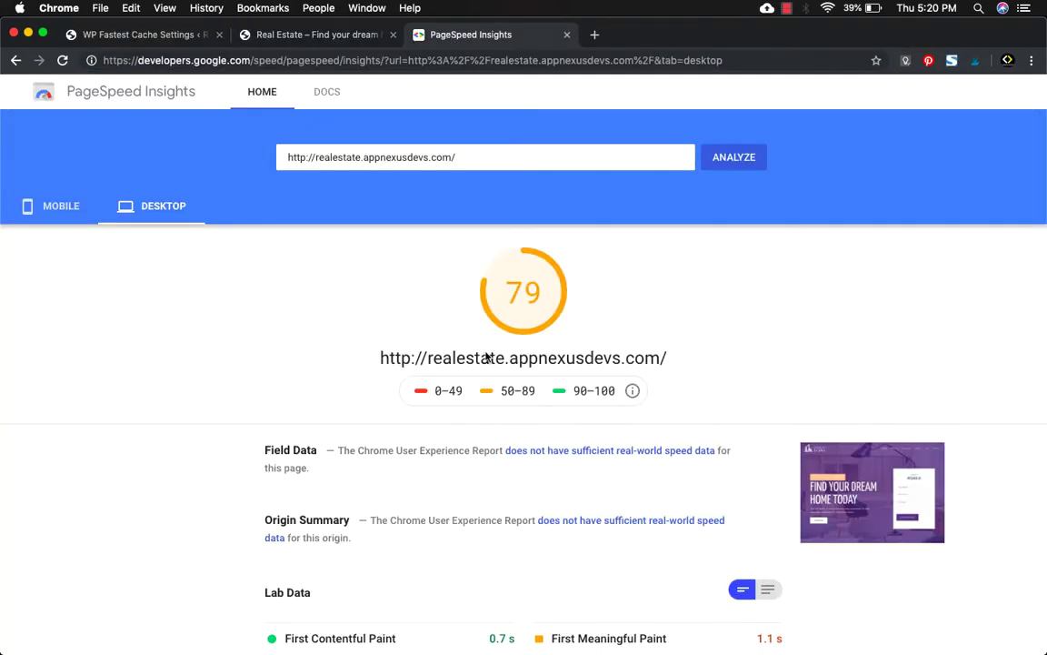
Compare the earlier mobile and desktop scores, then re-run the PageSpeed analysis for the site.
left_click(55, 211)
left_click(168, 216)
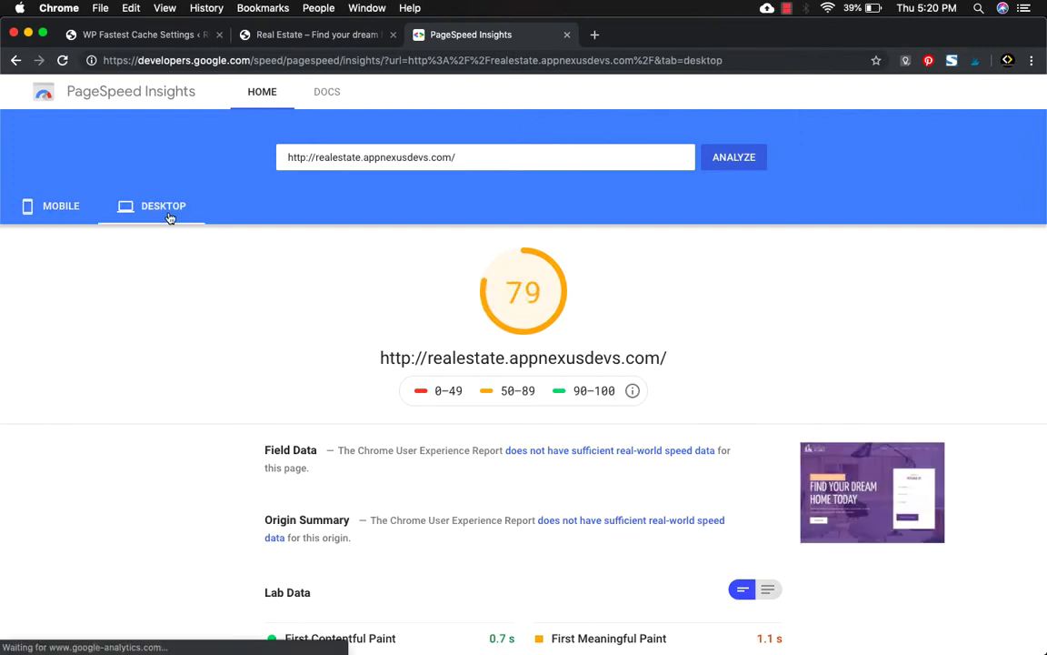
left_click(495, 162)
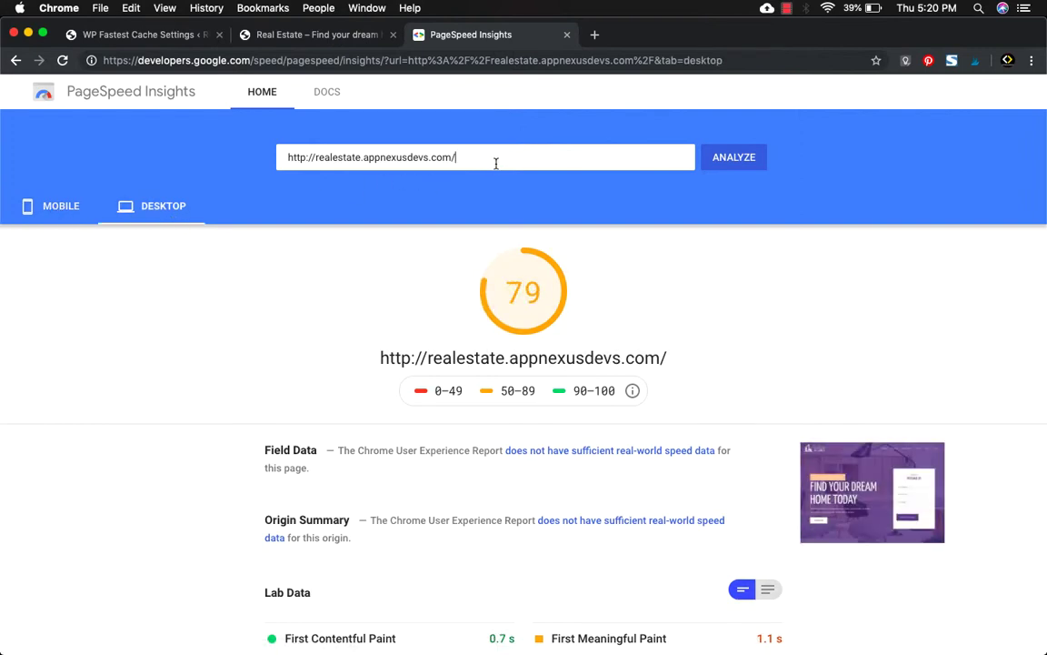
left_click(727, 164)
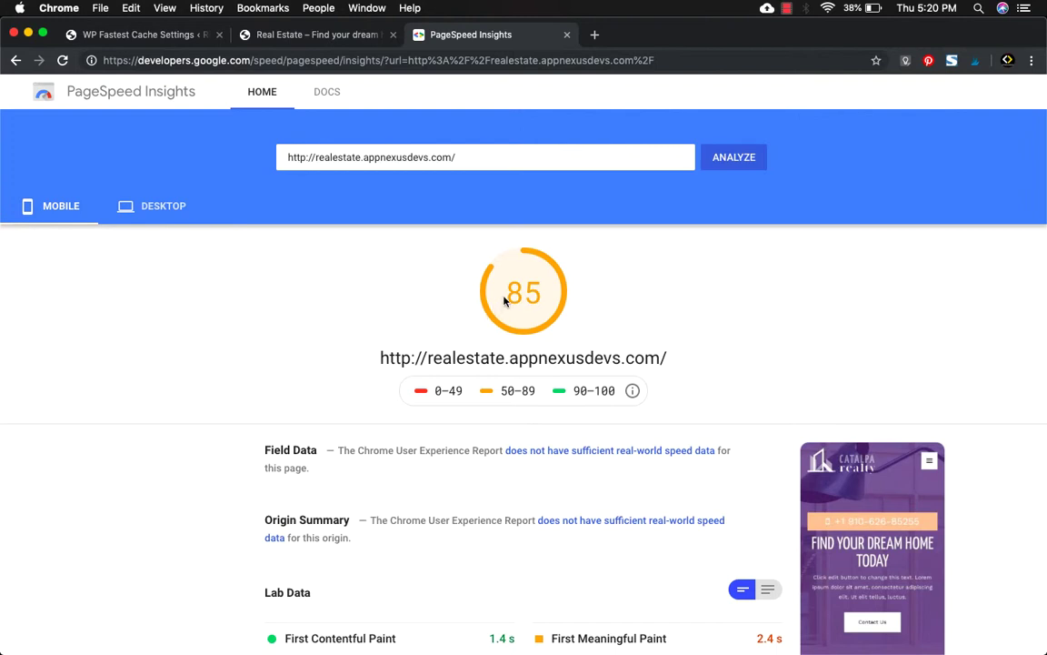
Check the new 96 desktop and 85 mobile scores, then return to the WP Fastest Cache settings.
left_click(148, 207)
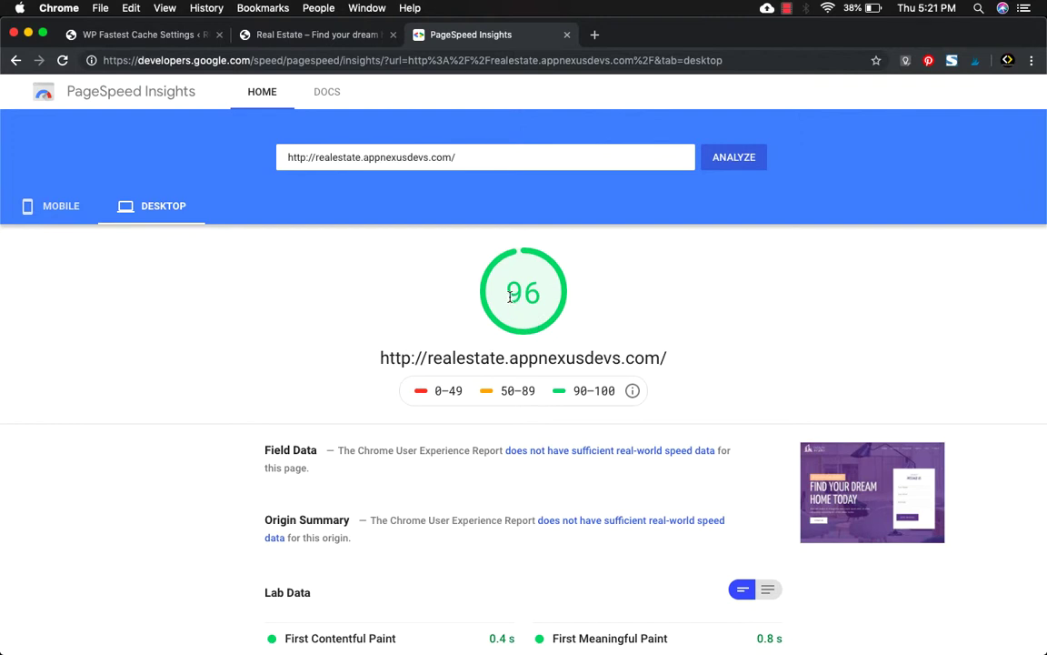
left_click_drag(507, 291, 541, 294)
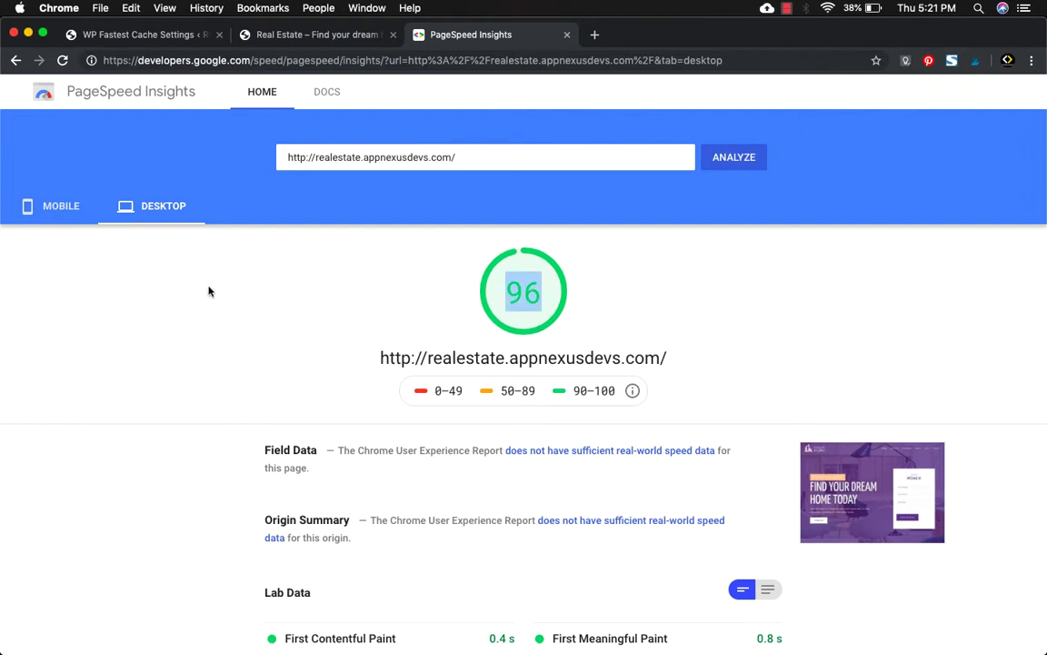
left_click(63, 207)
left_click(141, 205)
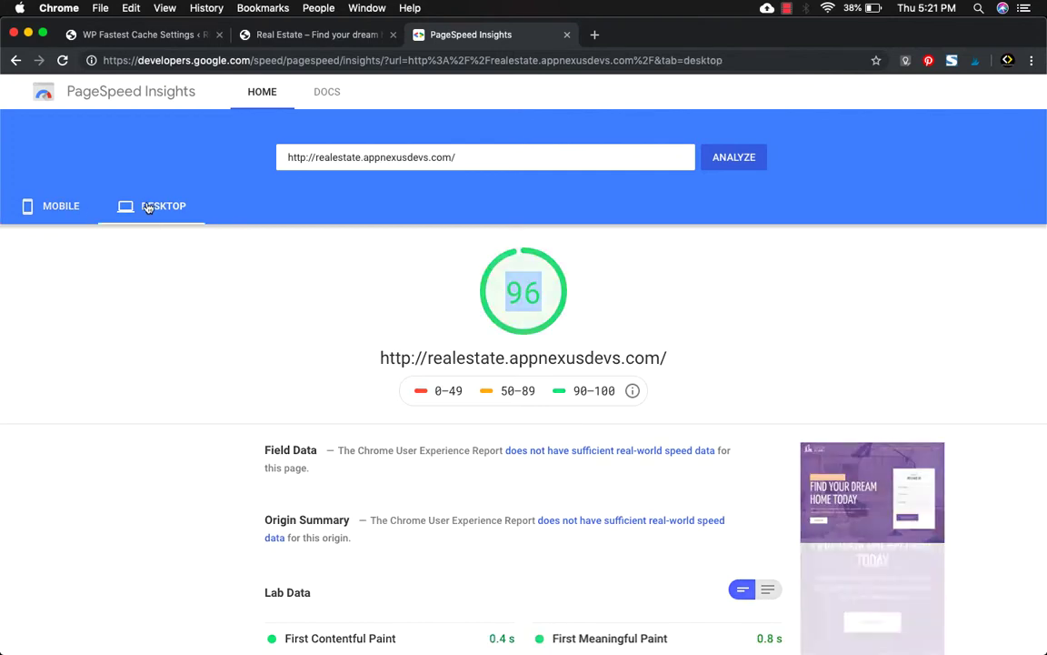
left_click(64, 215)
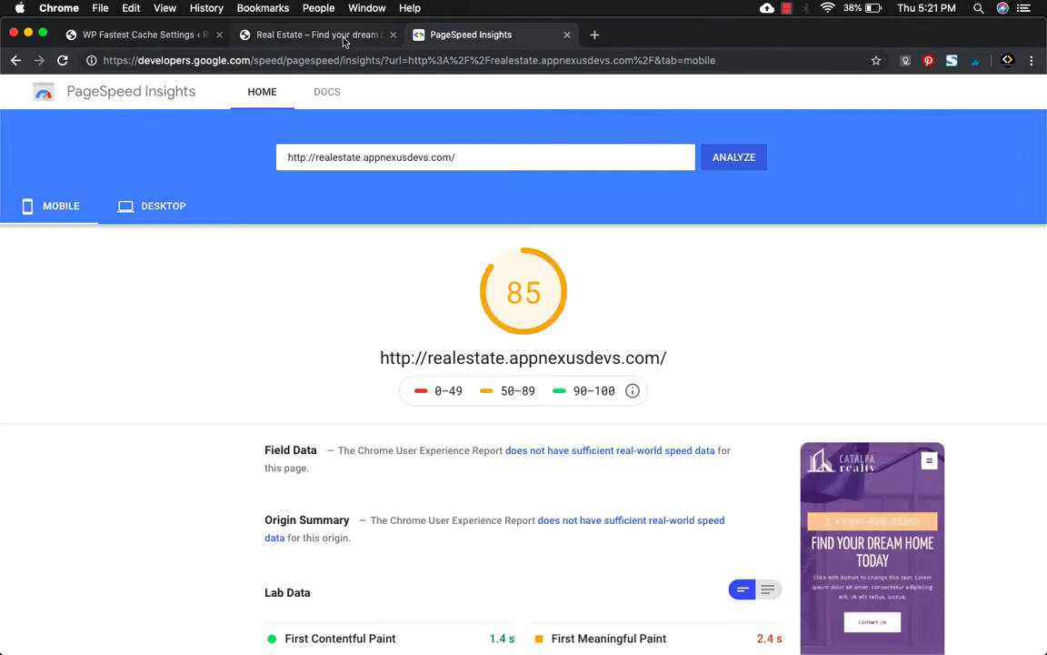
left_click(344, 38)
left_click(150, 41)
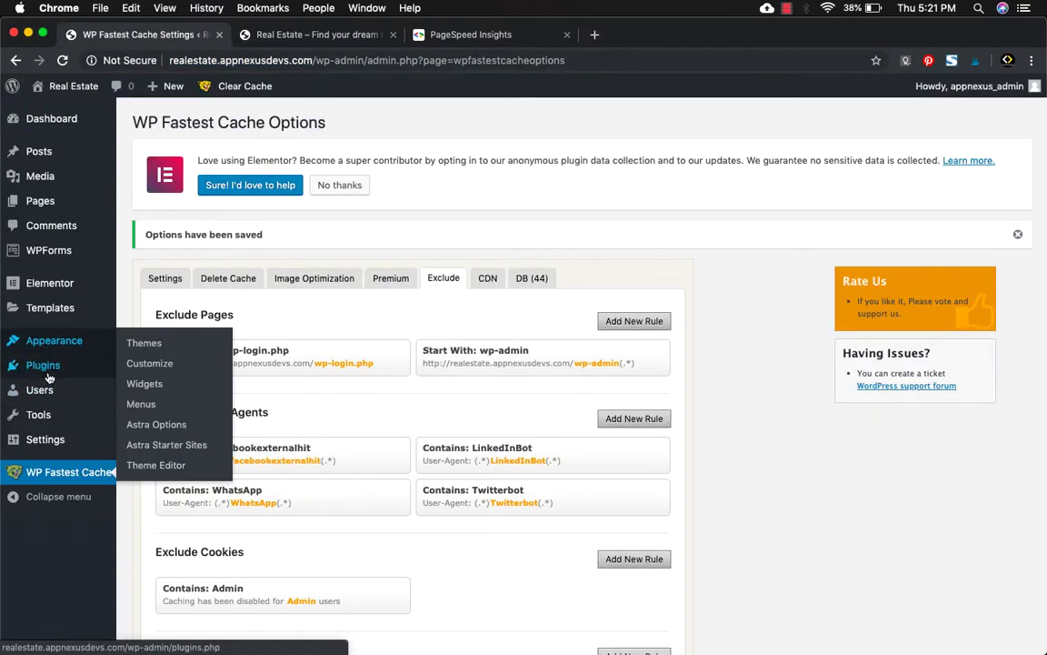
Search plugins for 'wp smush', then install and activate Smush Image Compression and Optimization.
mouse_move(50, 375)
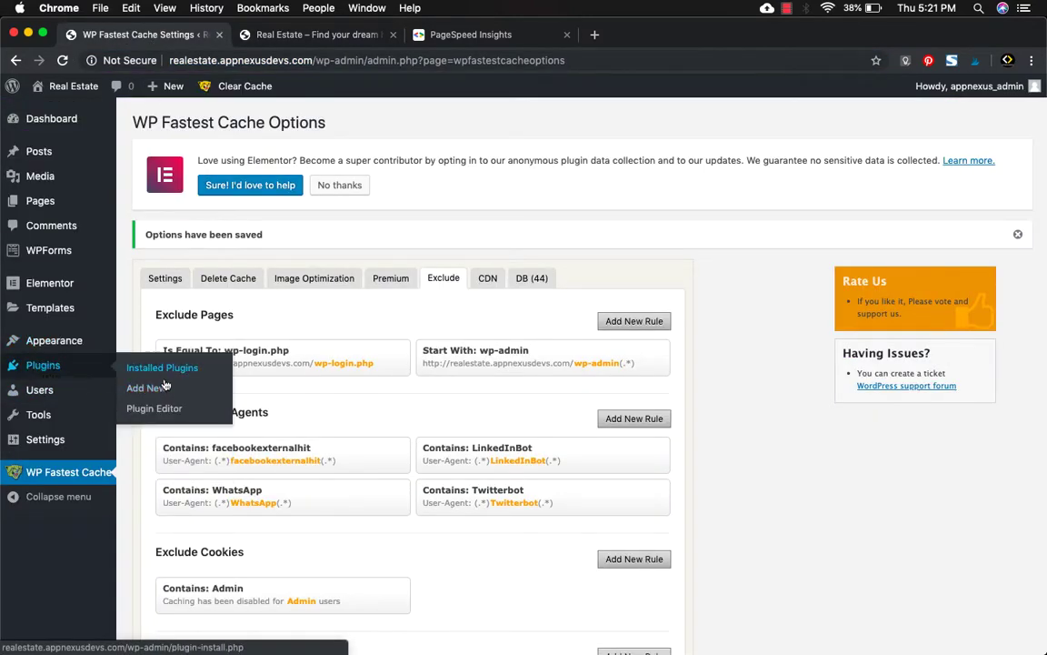
left_click(146, 388)
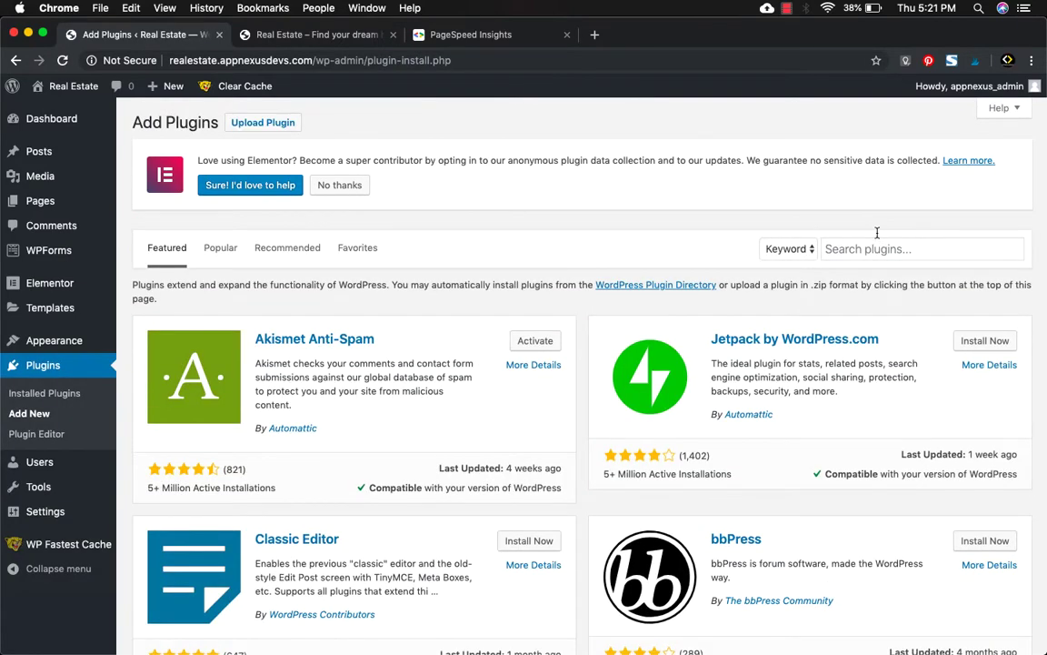
left_click(881, 242)
type("wp smush")
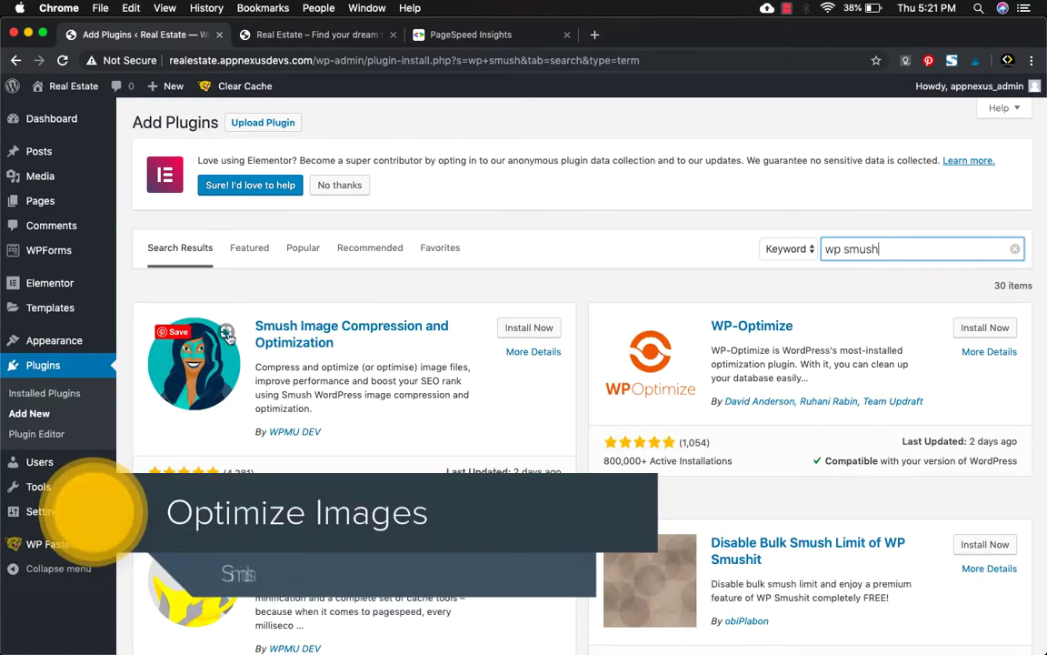
left_click(531, 329)
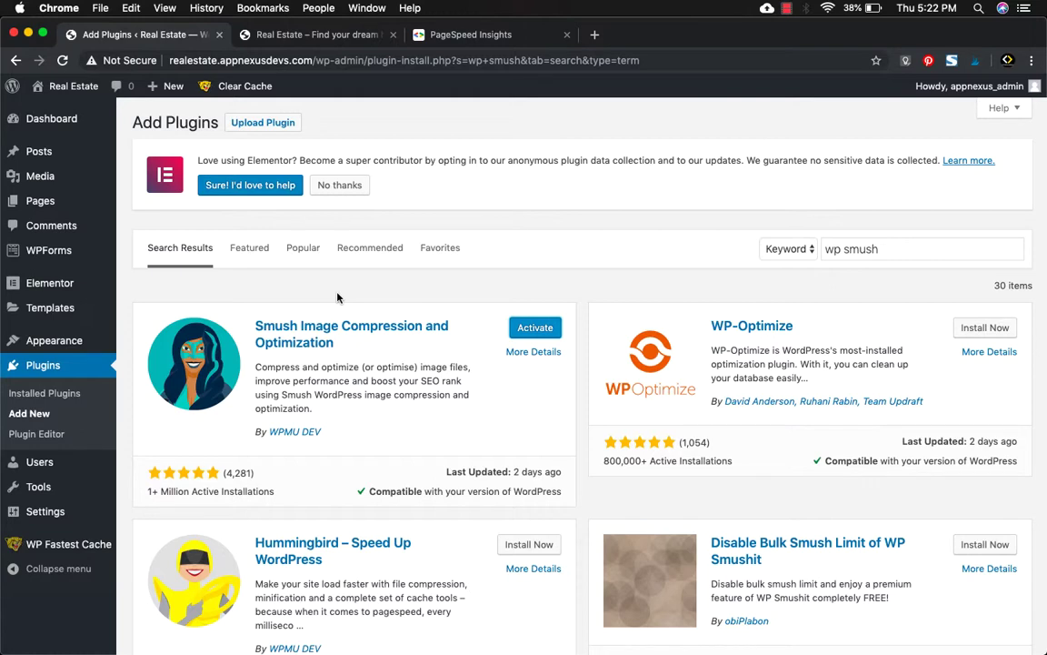
left_click(552, 328)
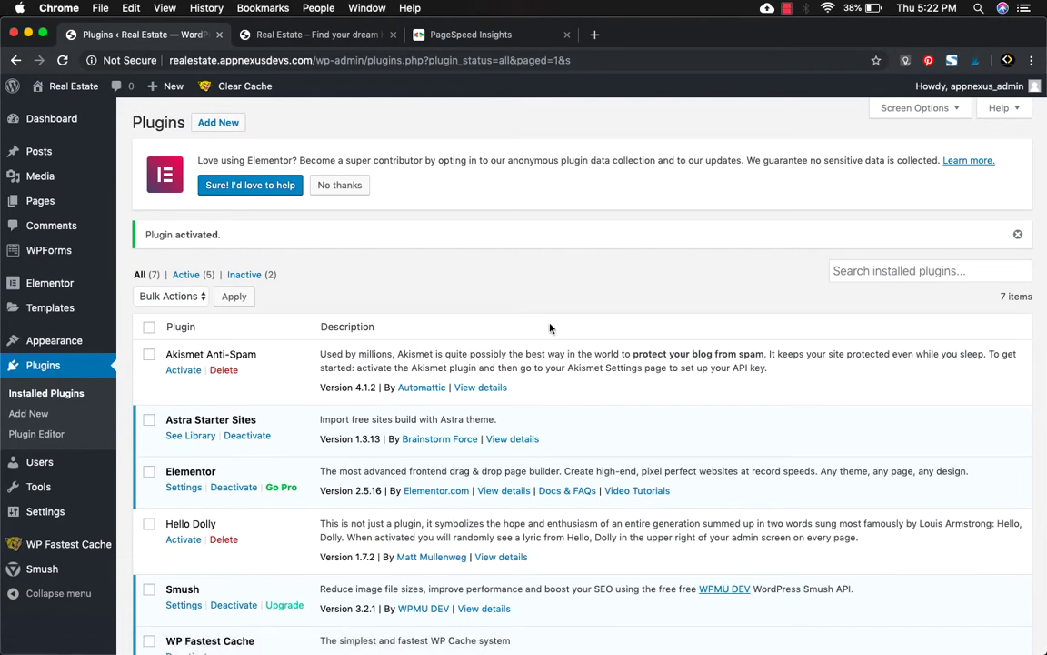
Run the Smush setup wizard from its Settings link, keeping automatic compression and metadata stripping on.
scroll(292, 524, "down", 1)
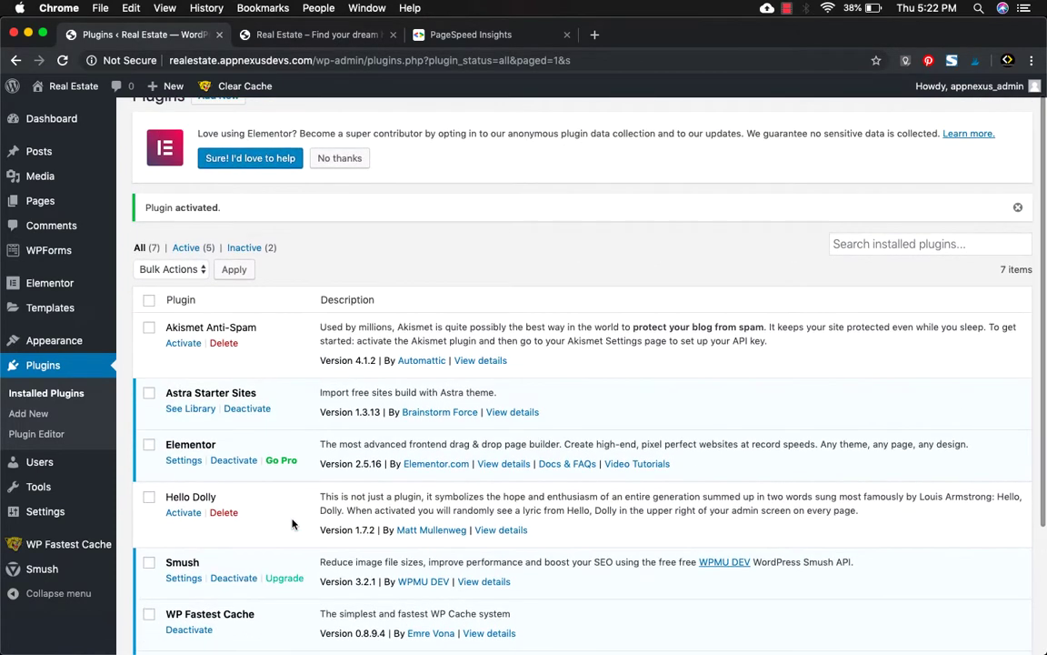
scroll(196, 472, "down", 5)
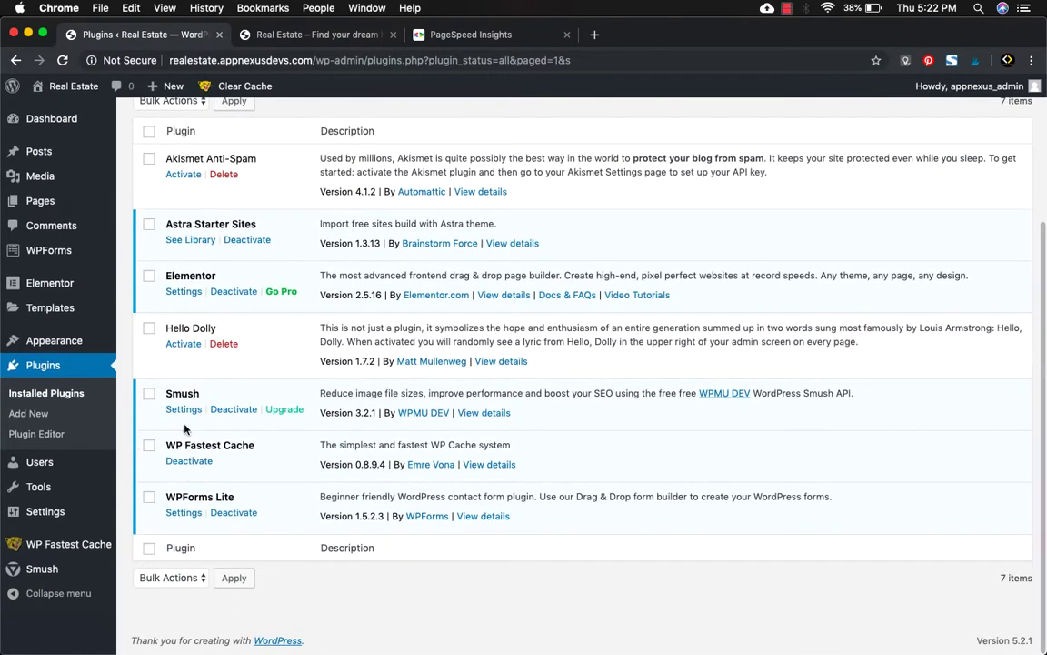
left_click(184, 411)
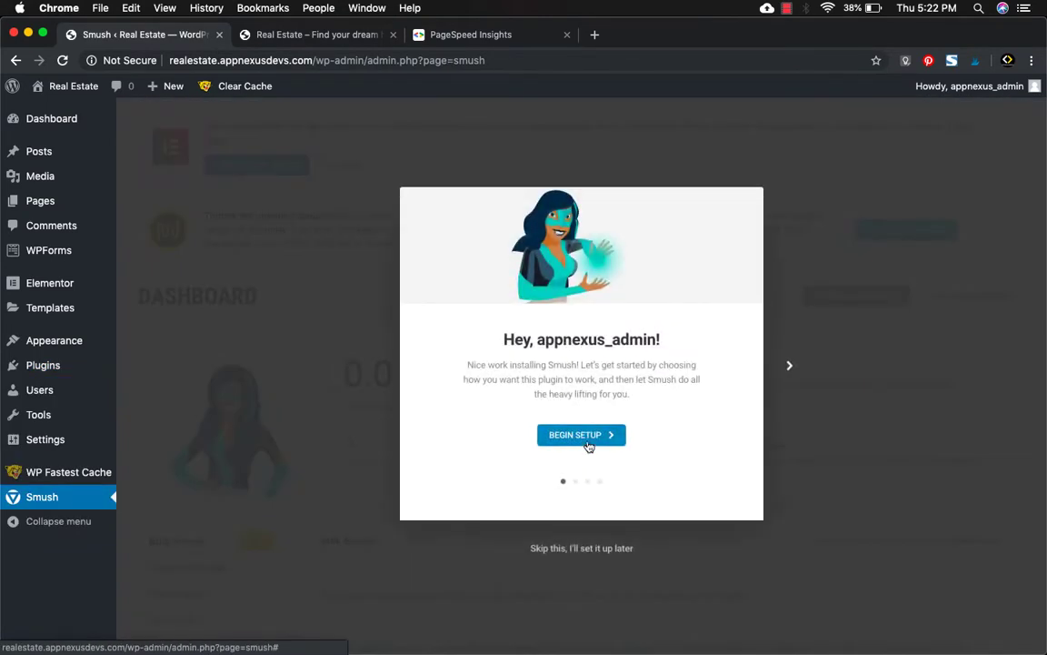
left_click(590, 437)
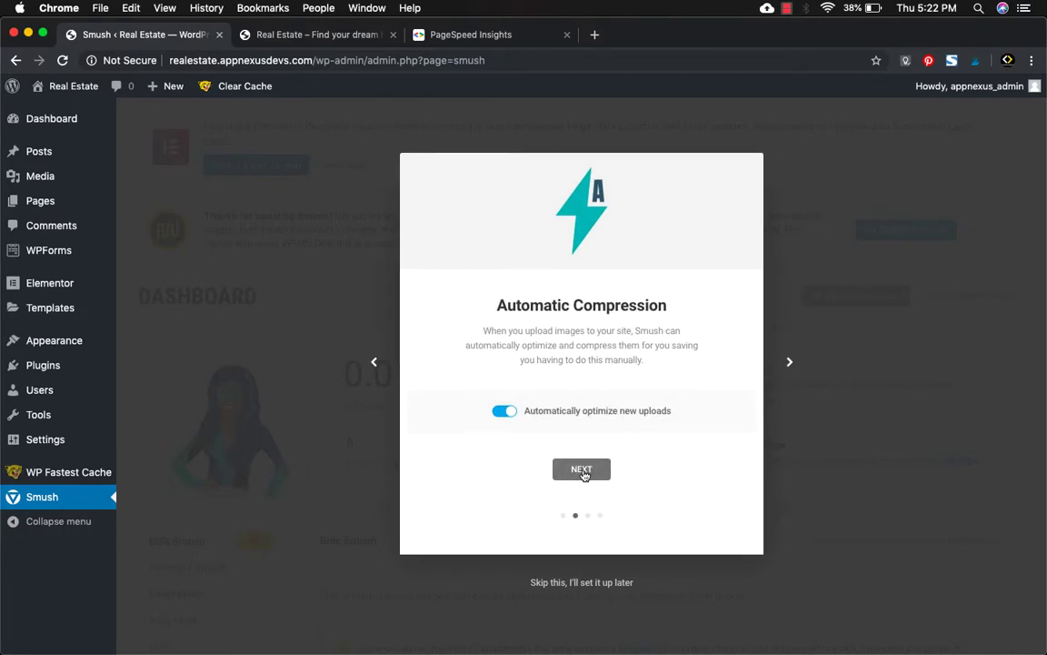
left_click(583, 471)
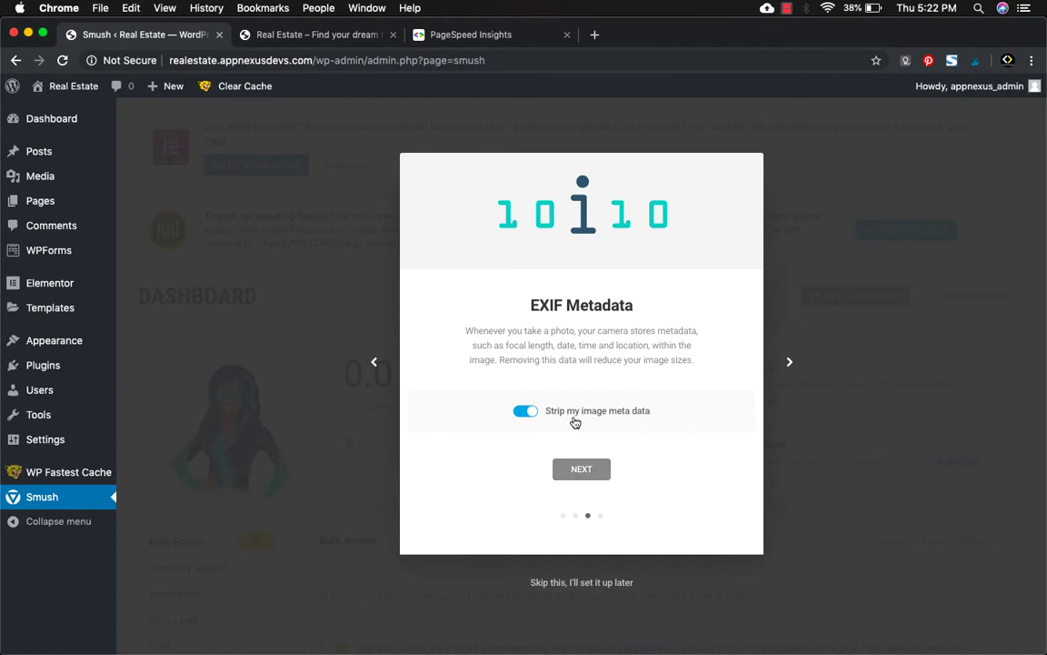
left_click(591, 474)
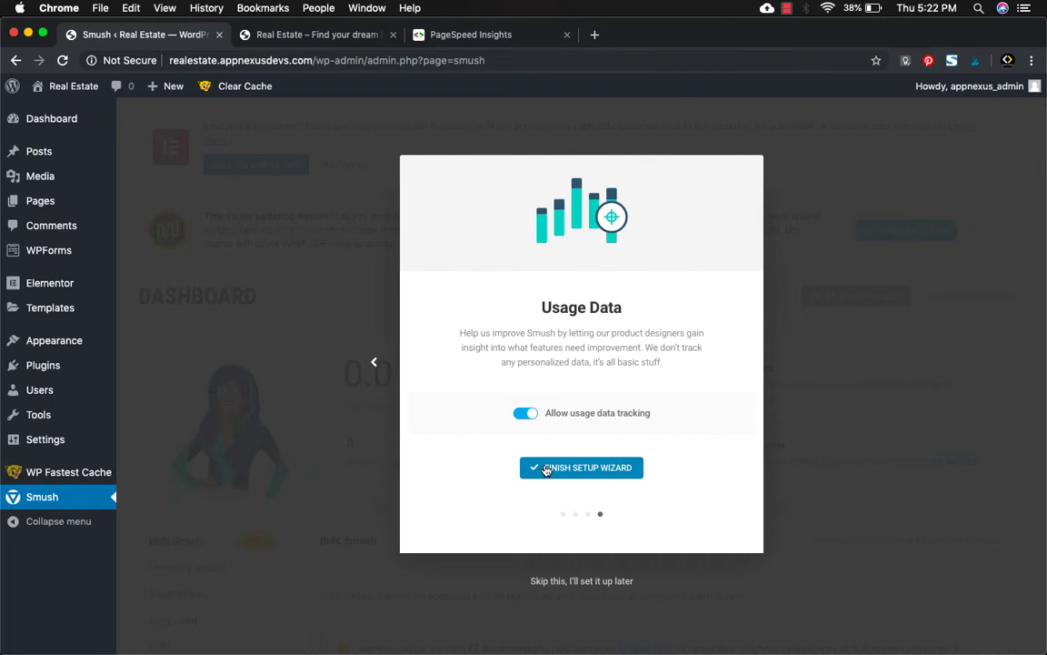
left_click(546, 469)
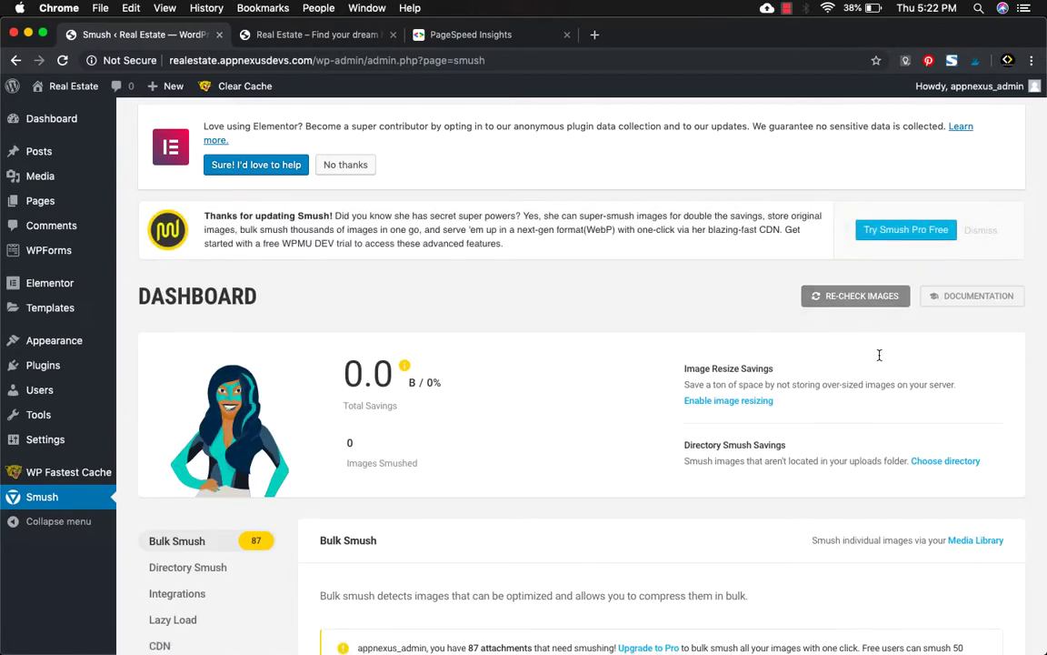
Start Bulk Smush Now on the site's 87 images.
scroll(871, 433, "down", 2)
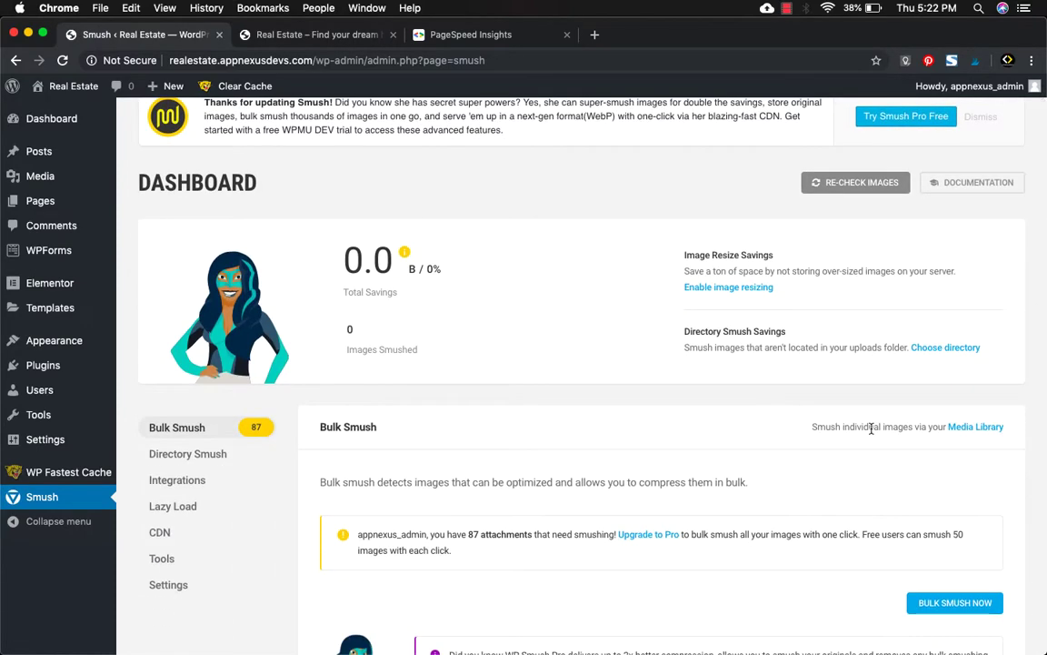
scroll(871, 428, "down", 4)
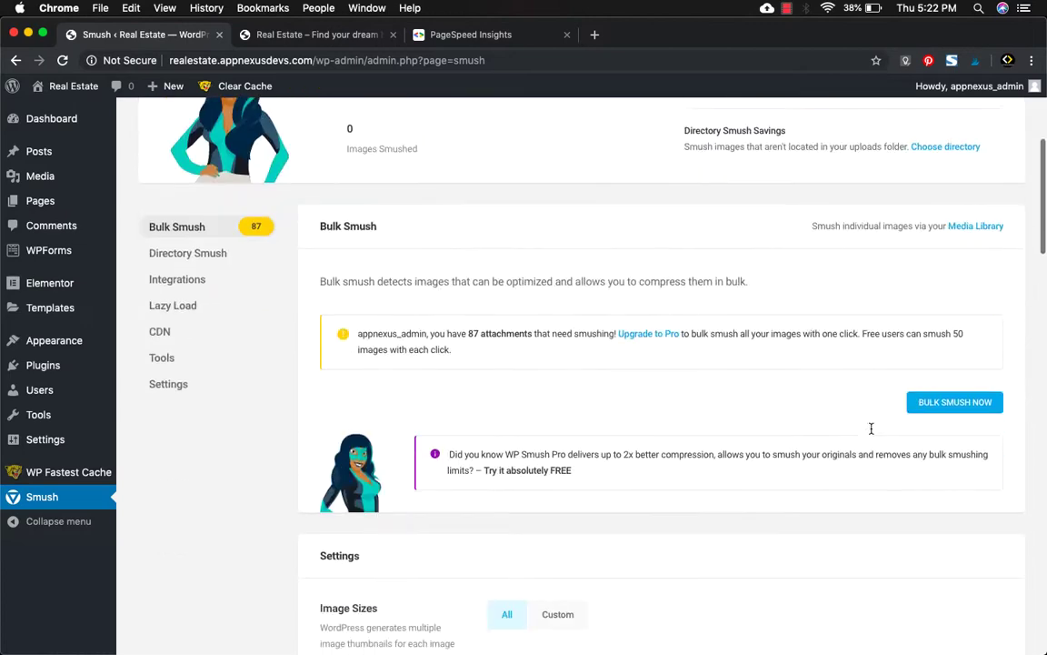
left_click(931, 400)
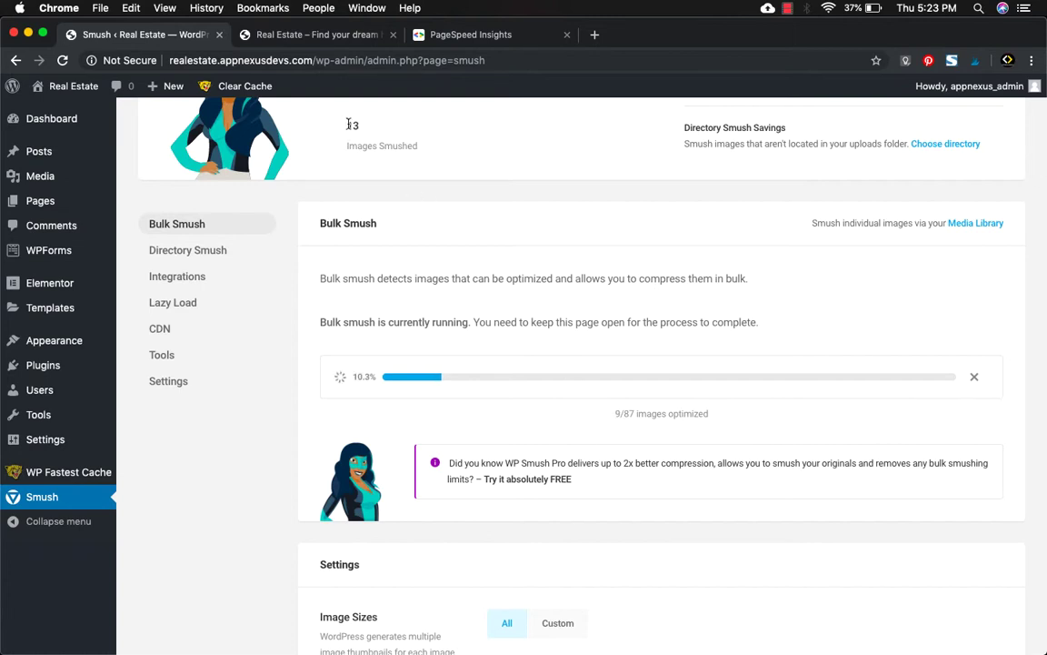
Highlight the images-smushed count and the 50-of-87 optimized progress.
left_click_drag(348, 125, 365, 128)
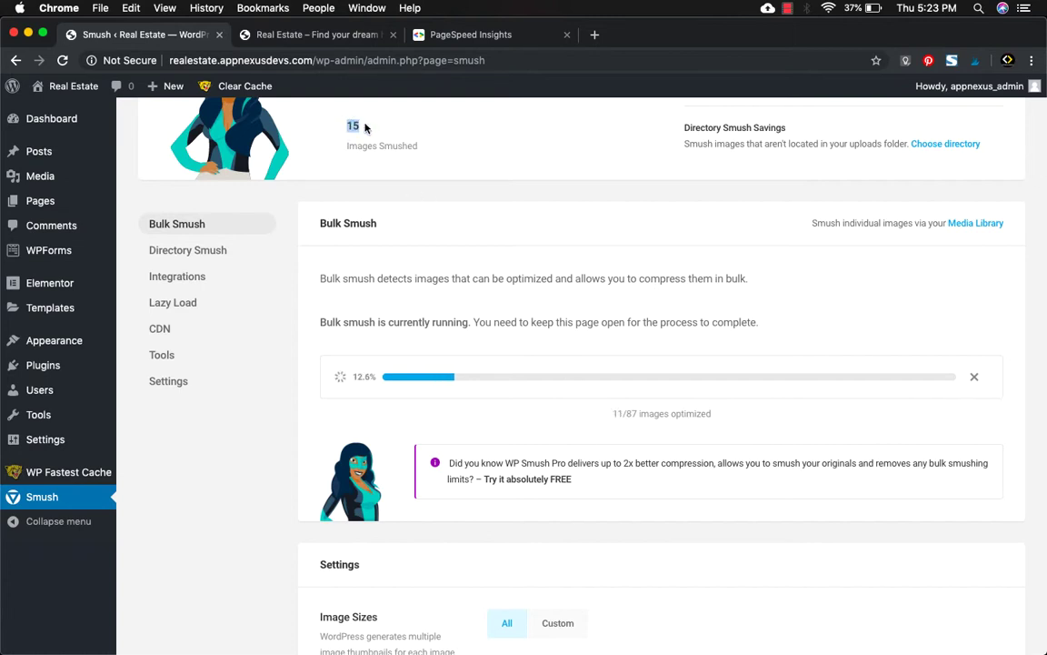
scroll(397, 173, "up", 2)
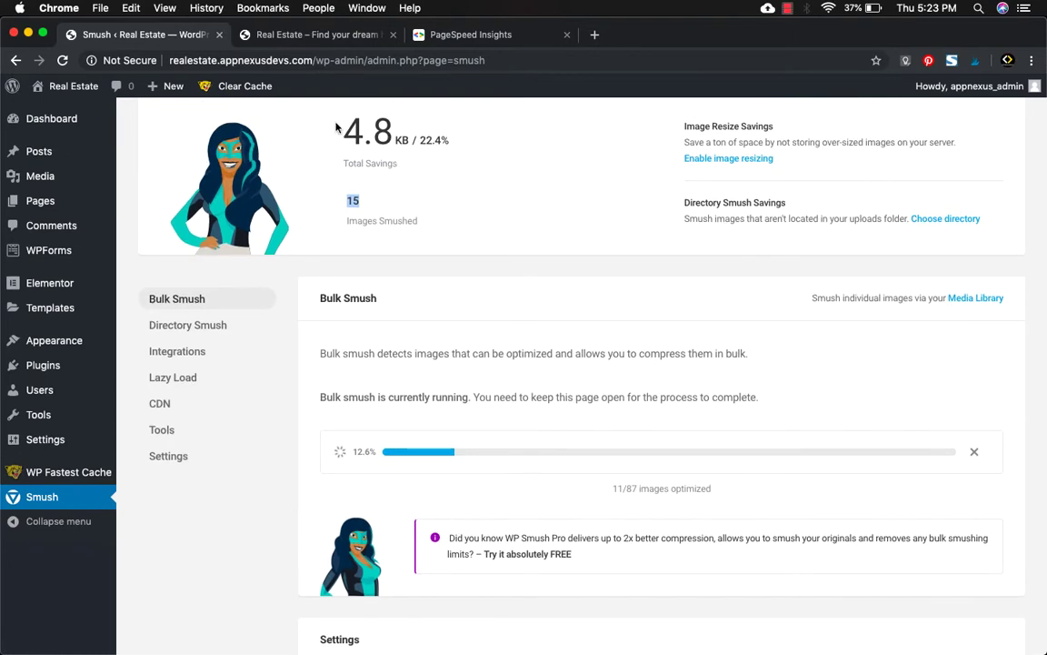
scroll(327, 128, "up", 2)
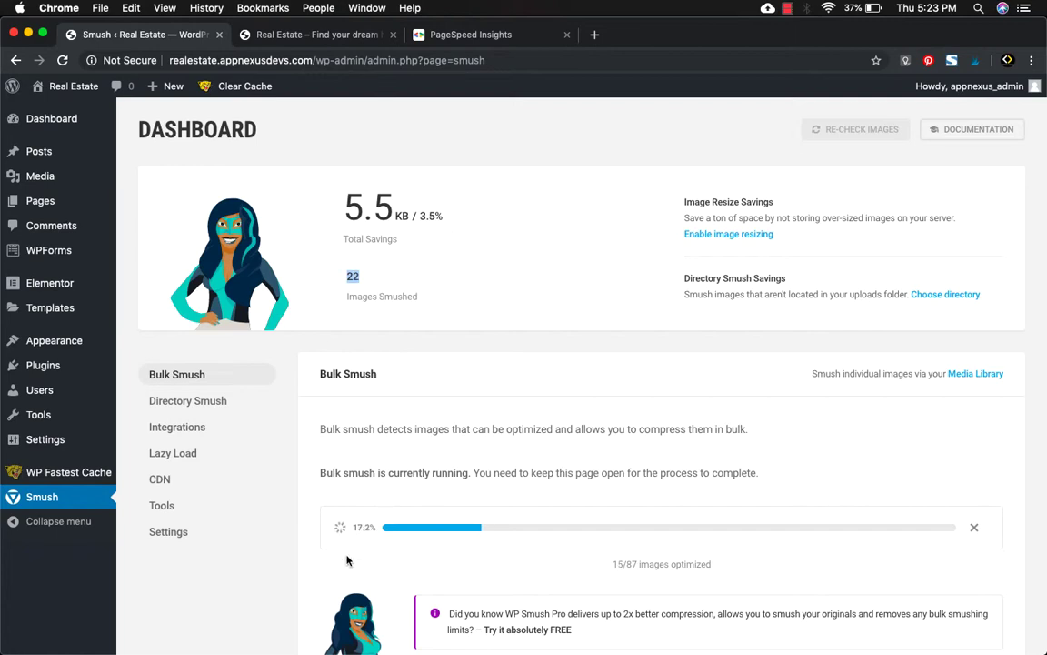
left_click(640, 563)
left_click_drag(639, 564, 608, 567)
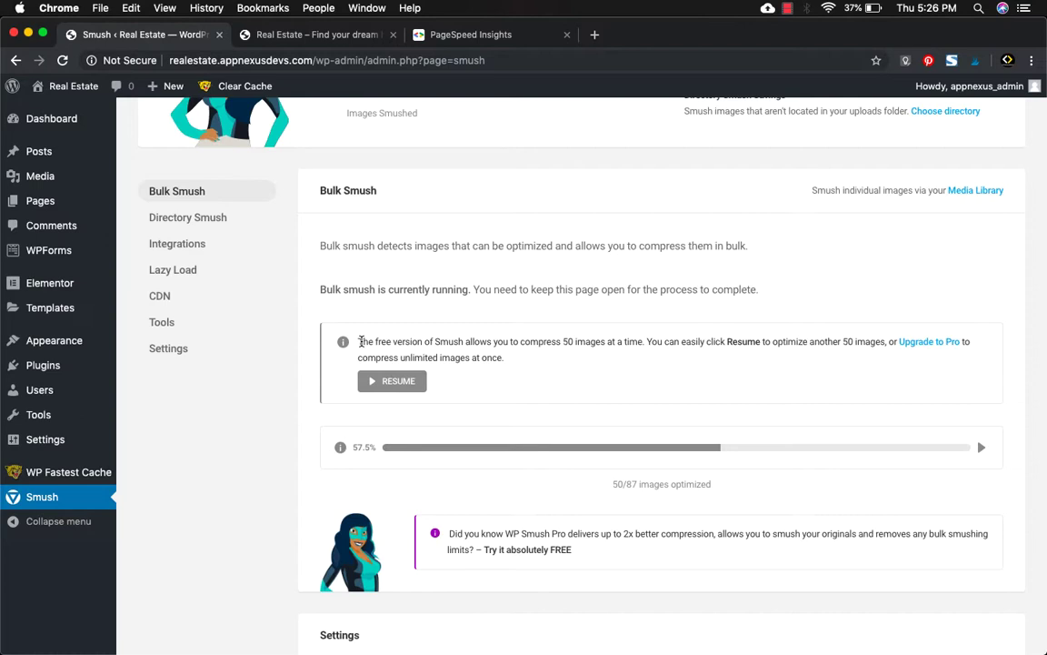
Resume Bulk Smush, highlighting the smushed total of 109 and the progress count.
left_click(398, 381)
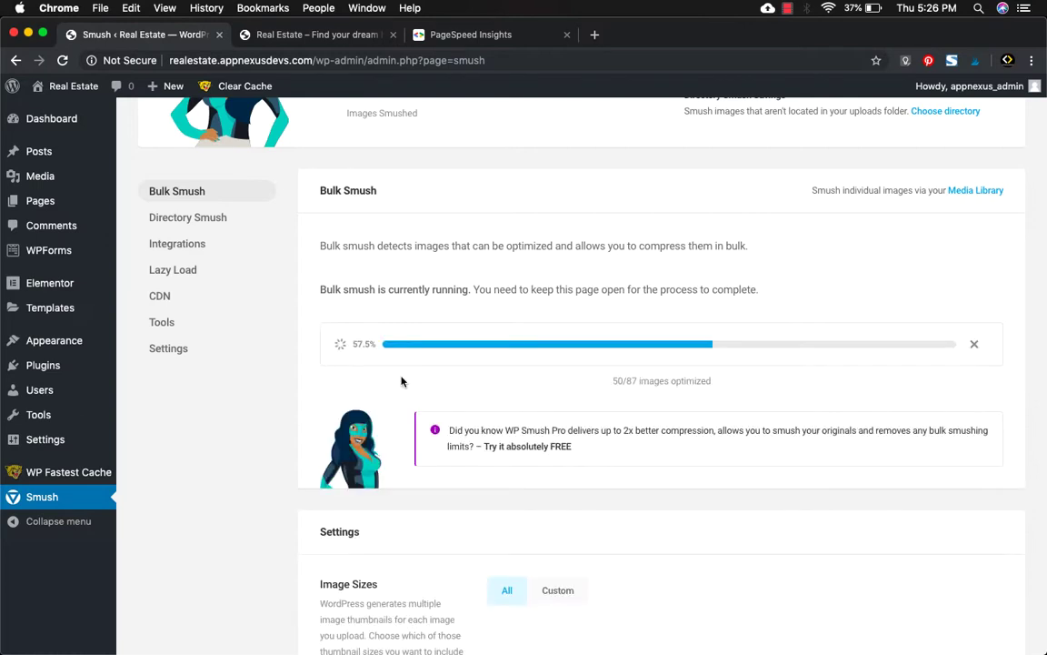
scroll(401, 381, "up", 2)
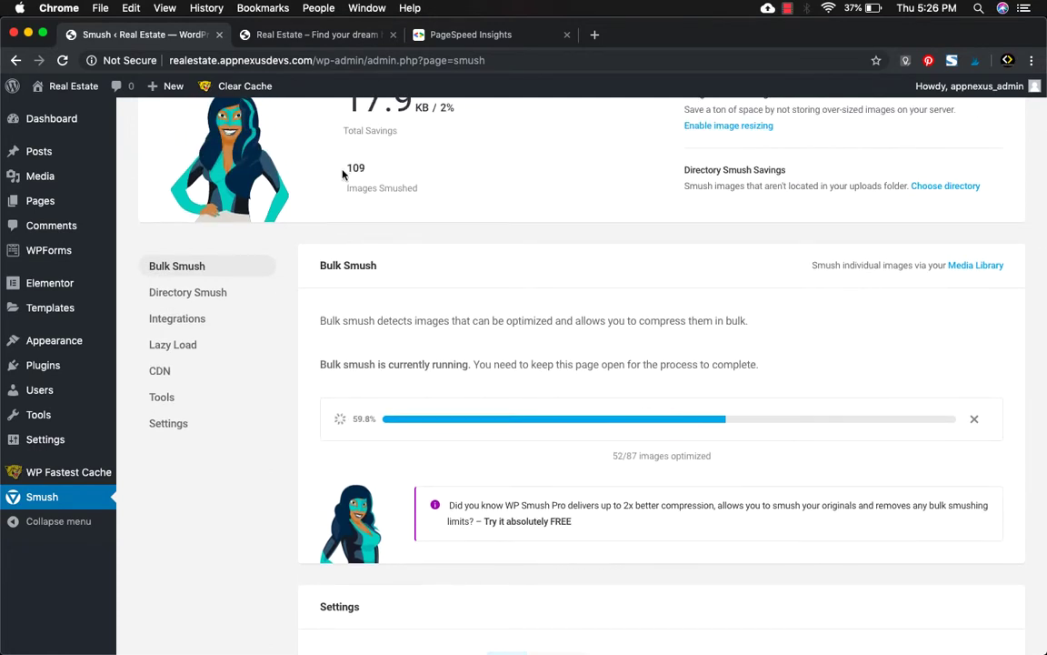
left_click_drag(345, 168, 367, 169)
left_click_drag(613, 456, 678, 457)
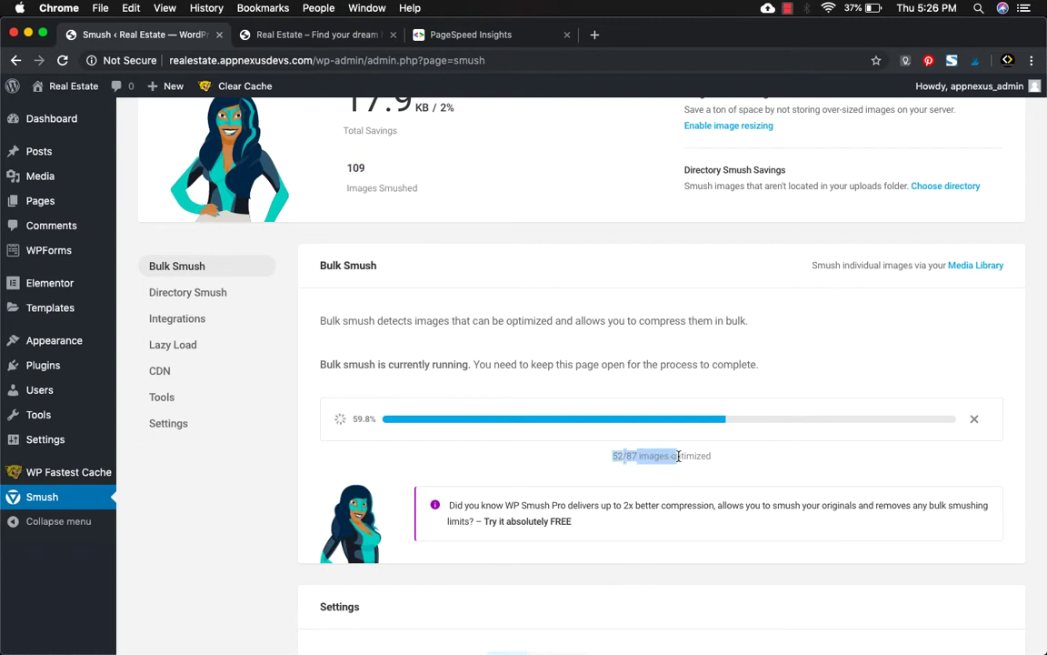
Highlight the final smushed total, then return to the PageSpeed Insights report.
left_click_drag(346, 167, 371, 172)
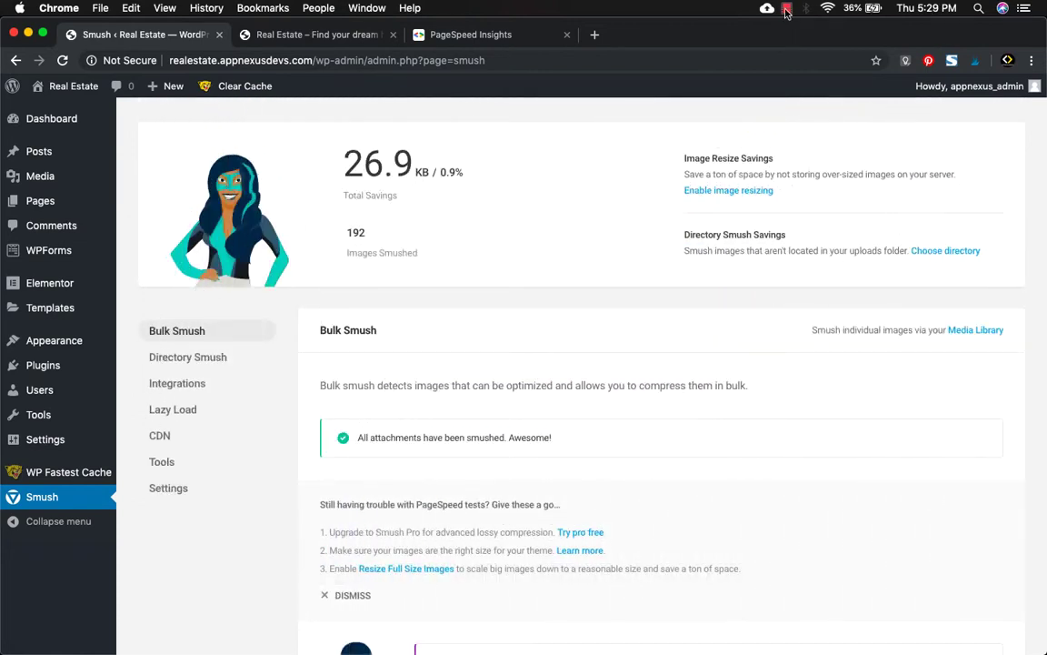
scroll(671, 238, "up", 5)
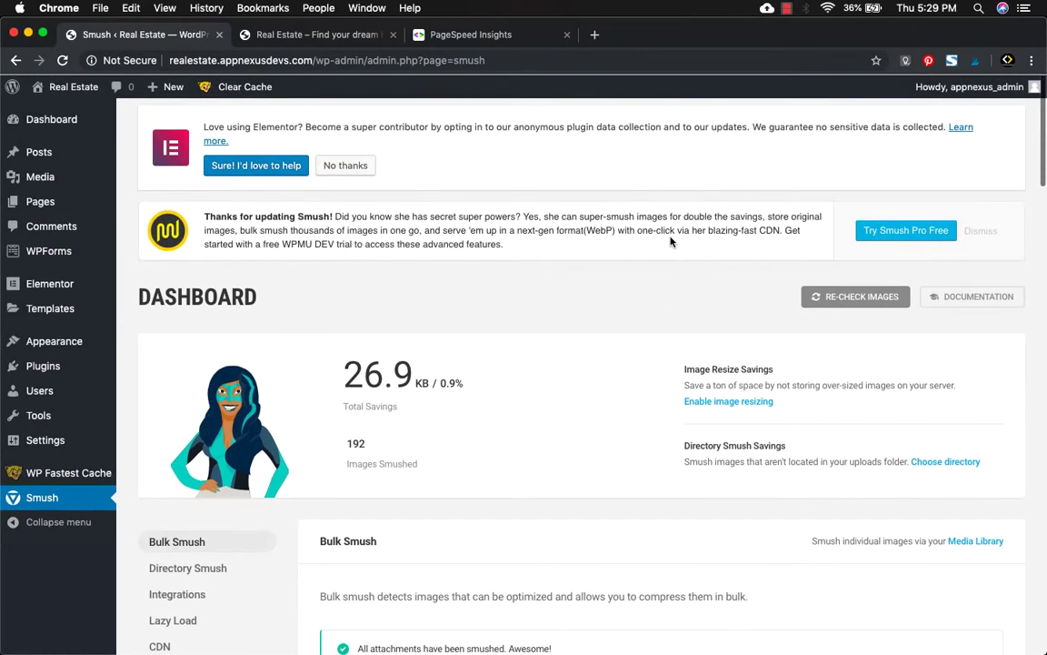
left_click(445, 38)
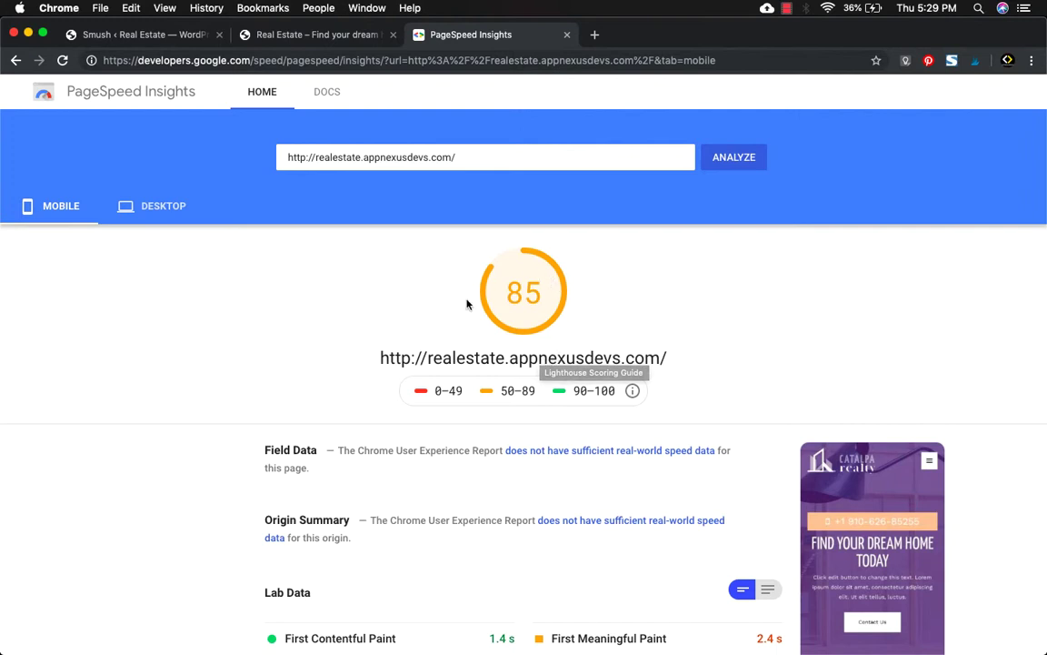
Re-run the PageSpeed Insights analysis from the mobile view.
left_click(133, 200)
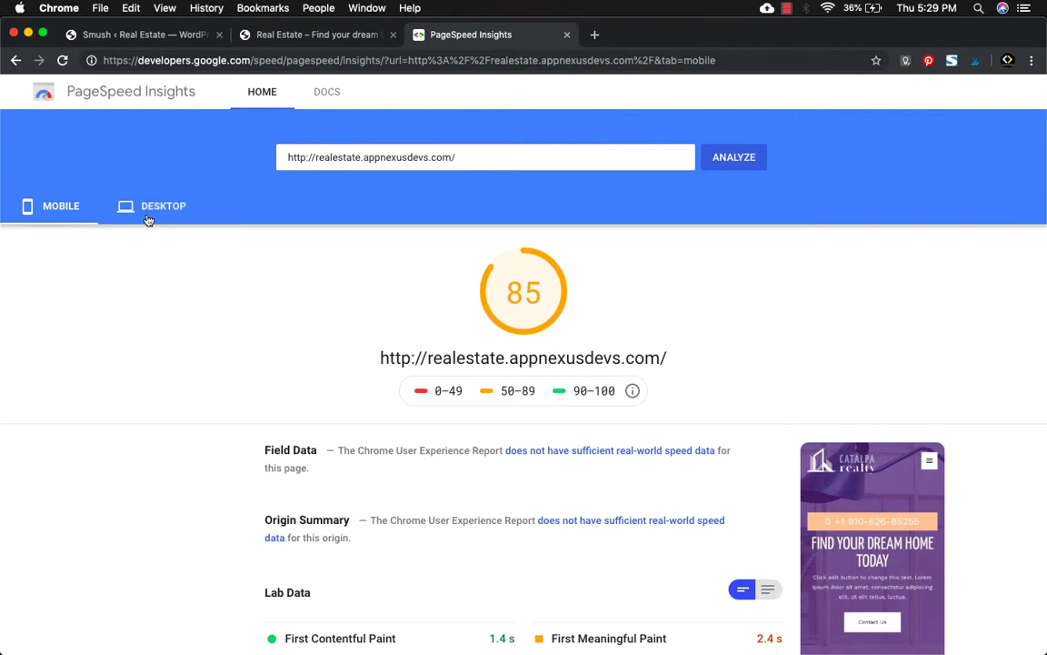
left_click(463, 279)
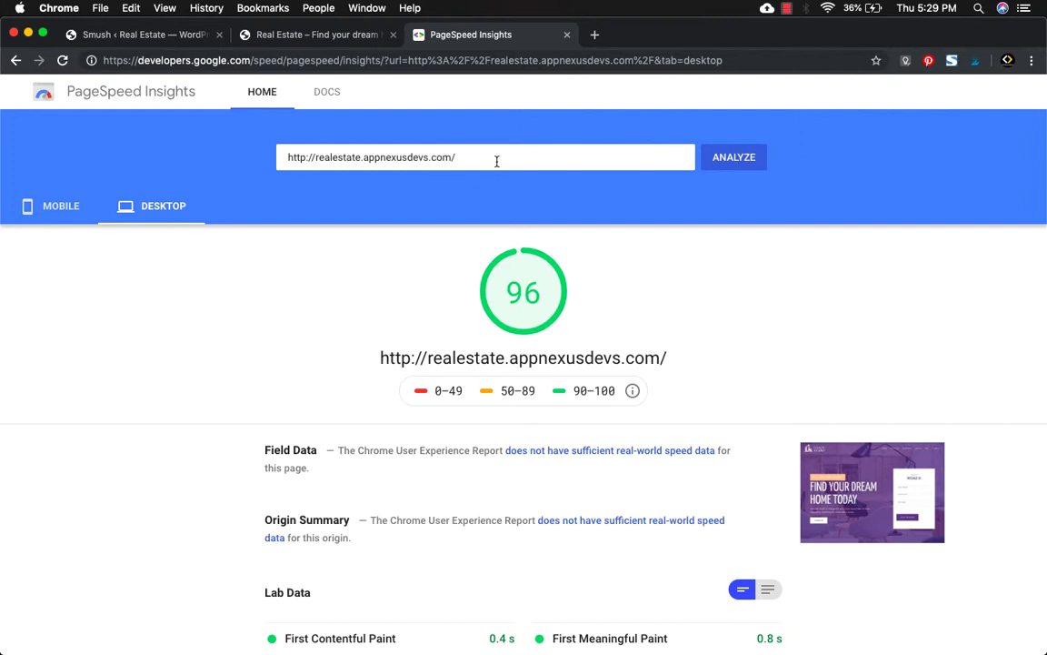
left_click(27, 204)
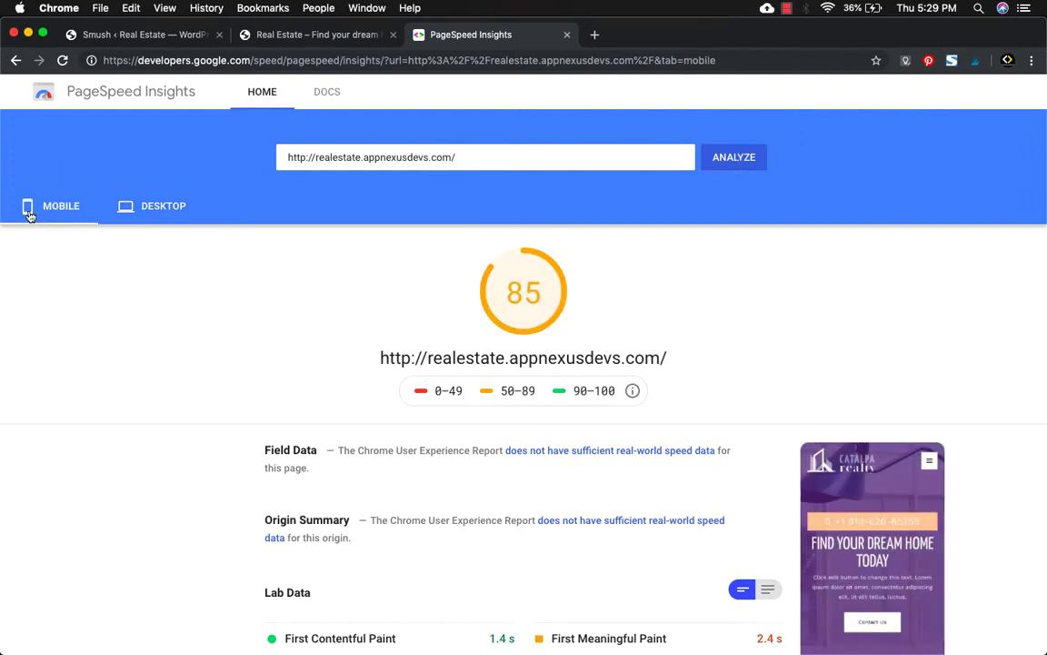
left_click(719, 161)
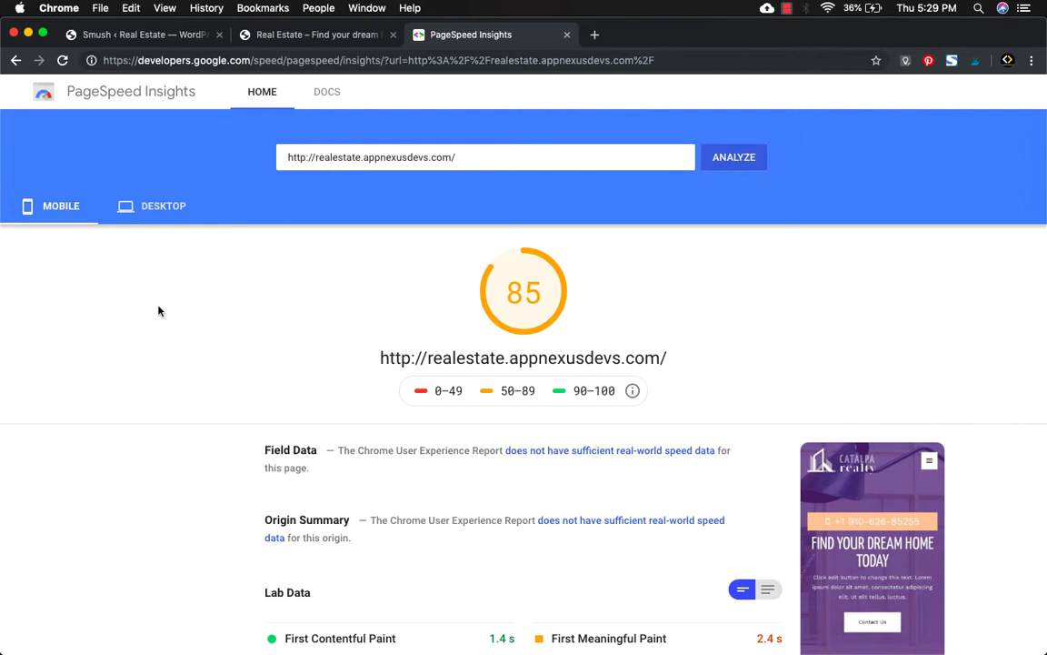
Review the new desktop score of 98 and expand the Defer offscreen images suggestion.
left_click(159, 209)
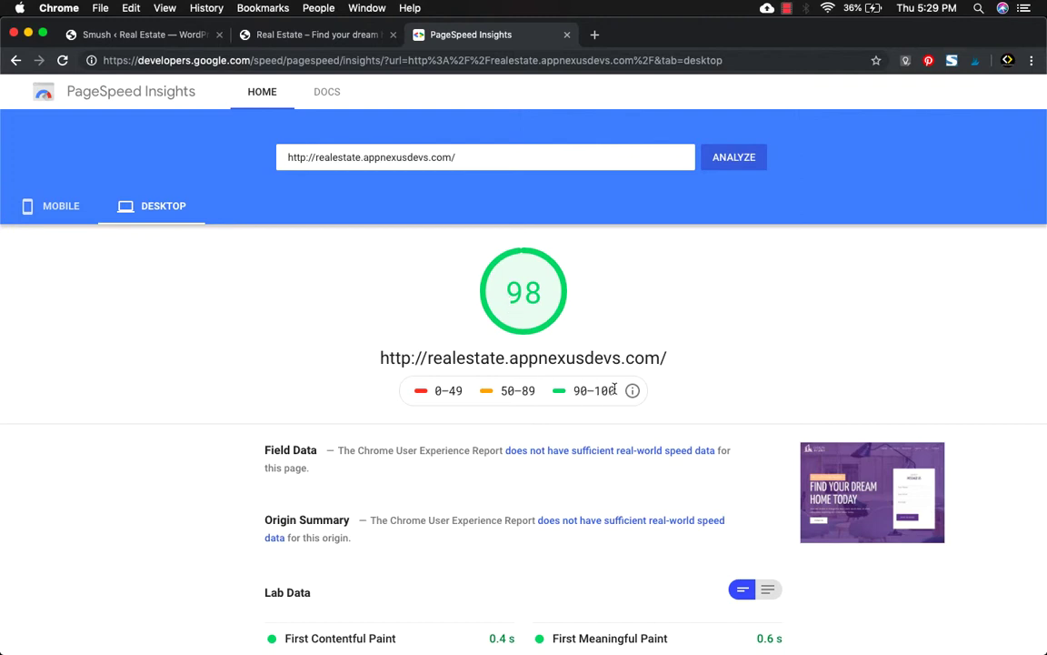
left_click_drag(617, 389, 572, 390)
left_click(259, 269)
scroll(259, 269, "down", 5)
scroll(259, 269, "down", 3)
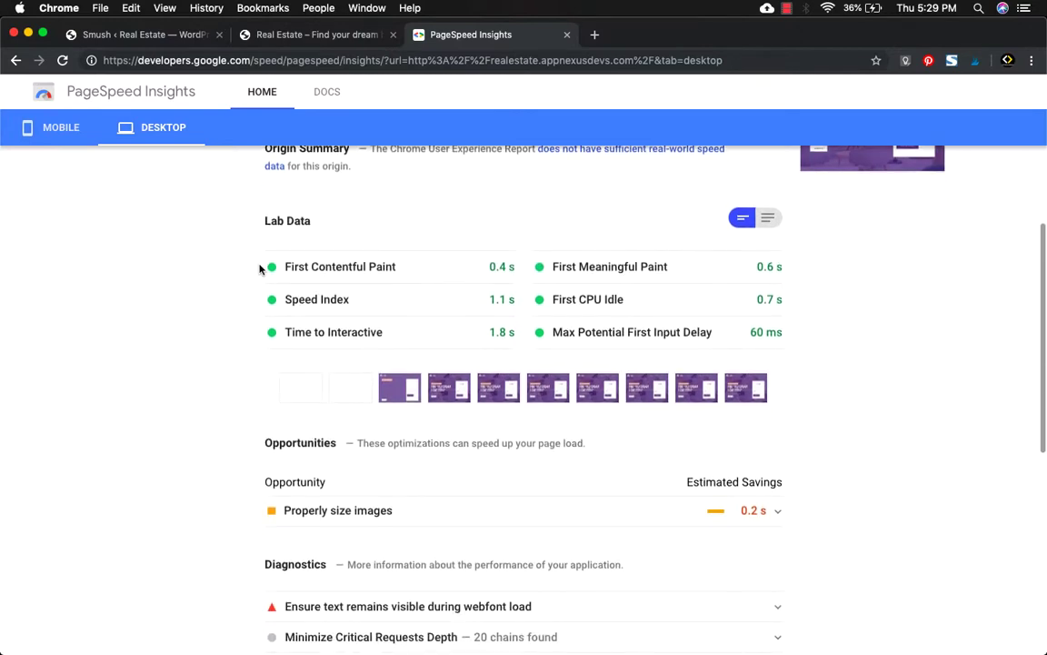
scroll(259, 269, "down", 4)
scroll(259, 269, "down", 2)
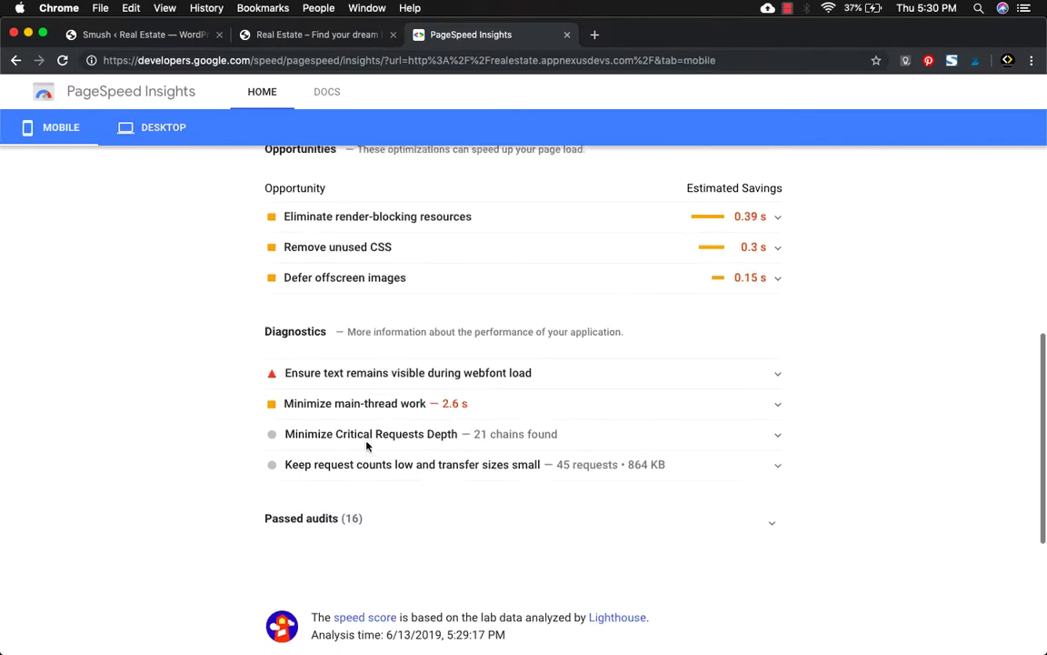
scroll(367, 447, "up", 1)
scroll(367, 447, "up", 1)
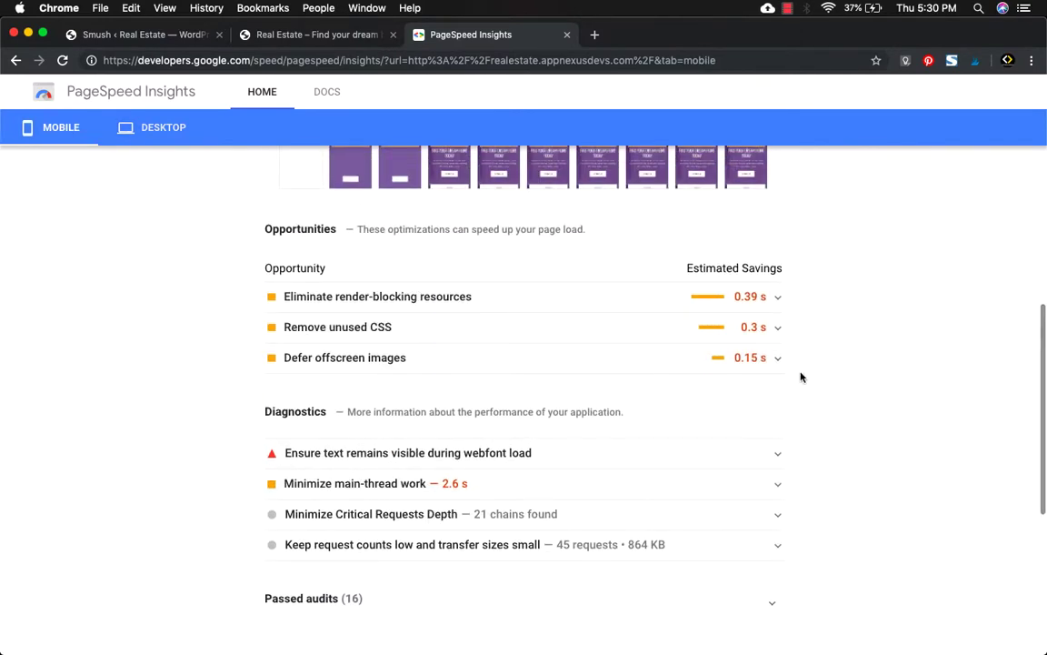
left_click(779, 360)
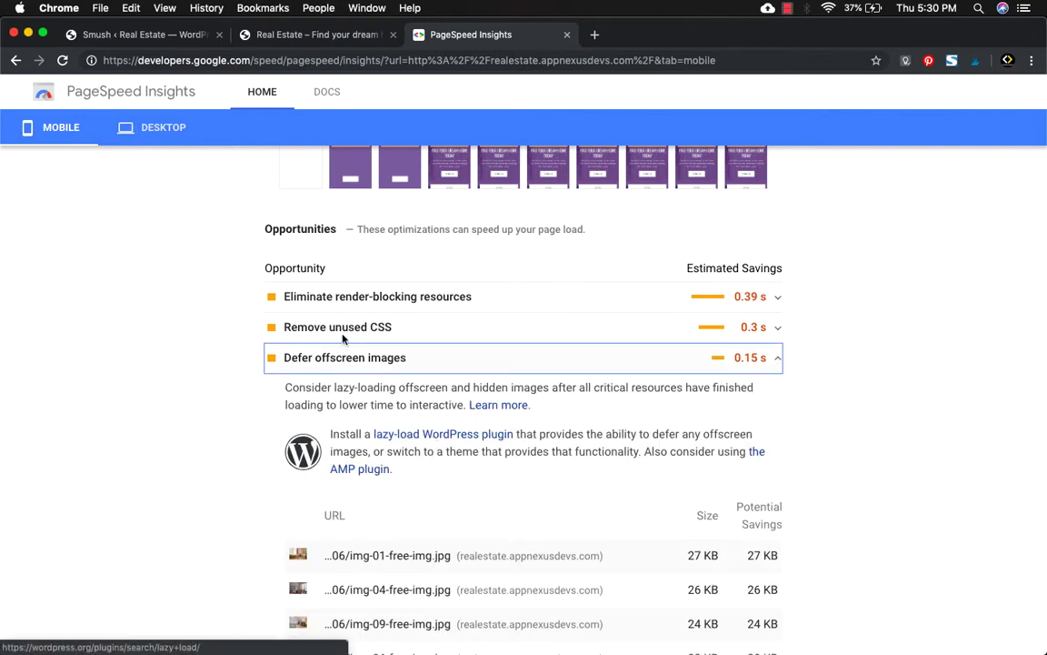
left_click(139, 33)
Activate Smush Lazy Load for .jpeg, .png, .gif and .svg images and save the settings.
scroll(244, 530, "down", 3)
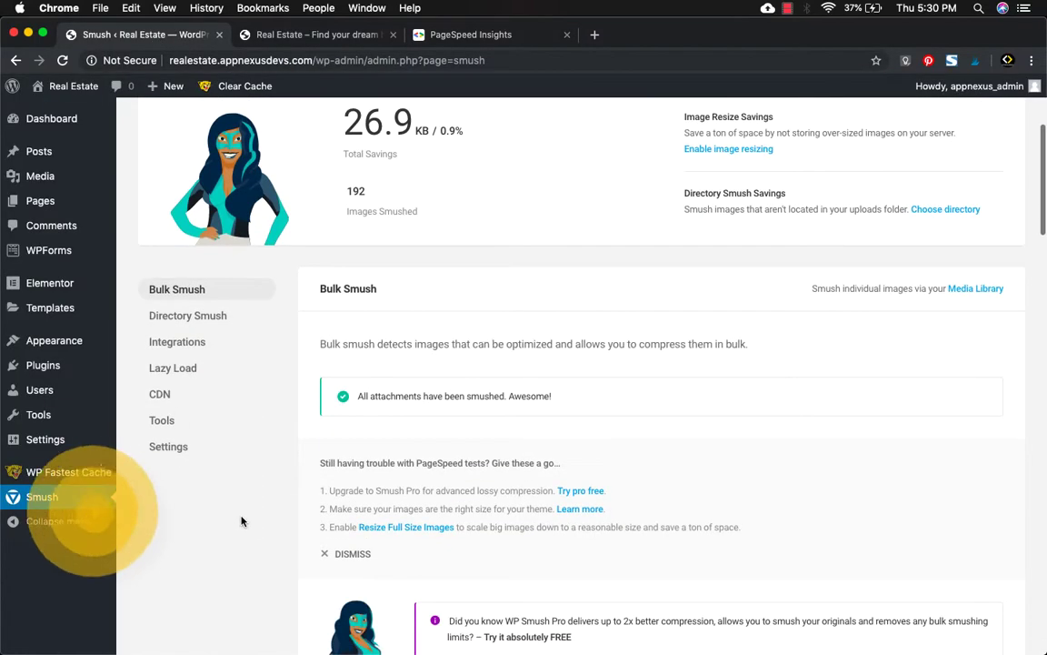
left_click(173, 376)
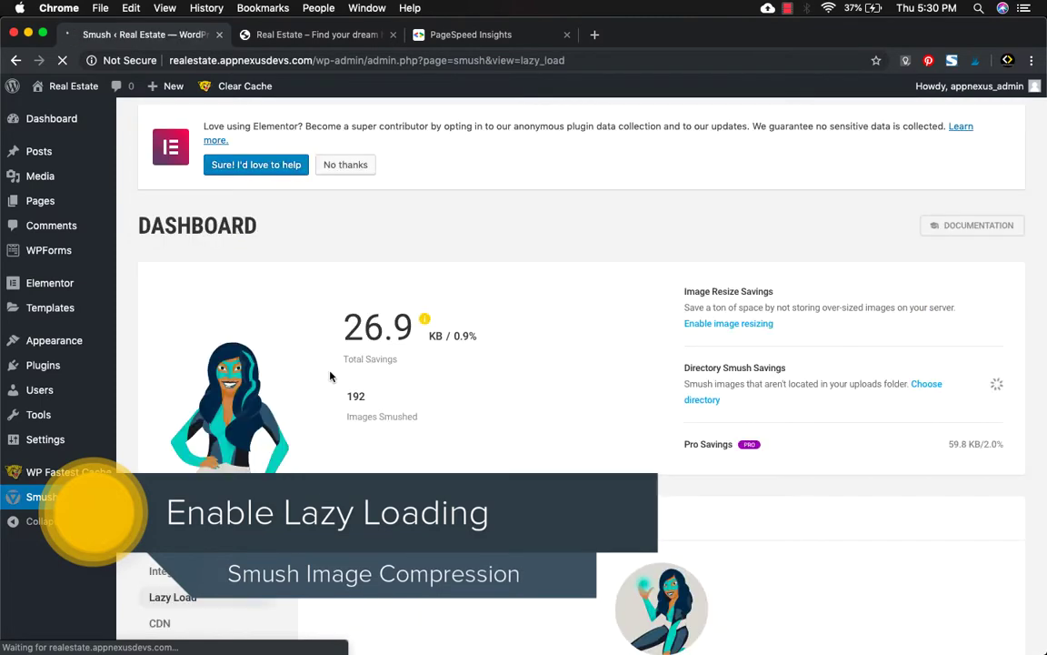
scroll(296, 332, "down", 2)
scroll(304, 459, "down", 3)
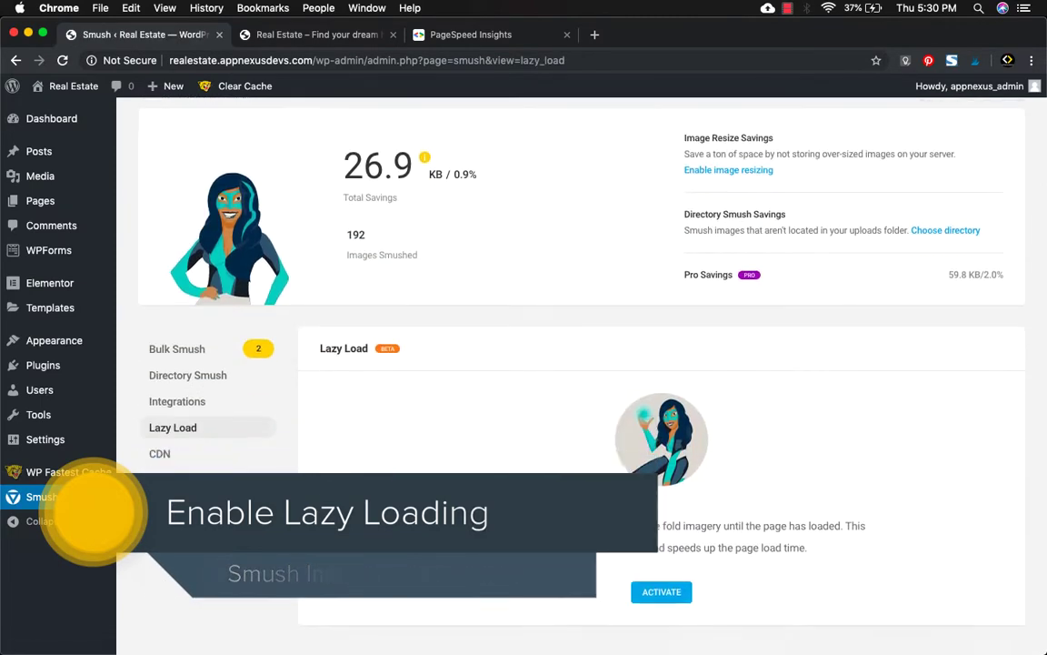
left_click(672, 484)
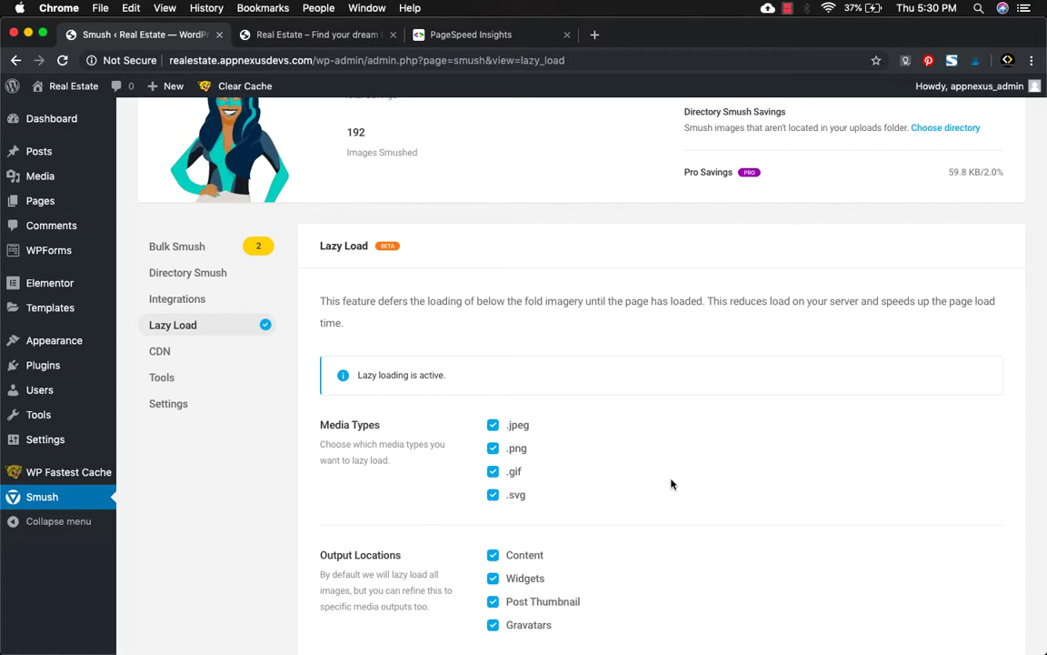
scroll(495, 459, "down", 5)
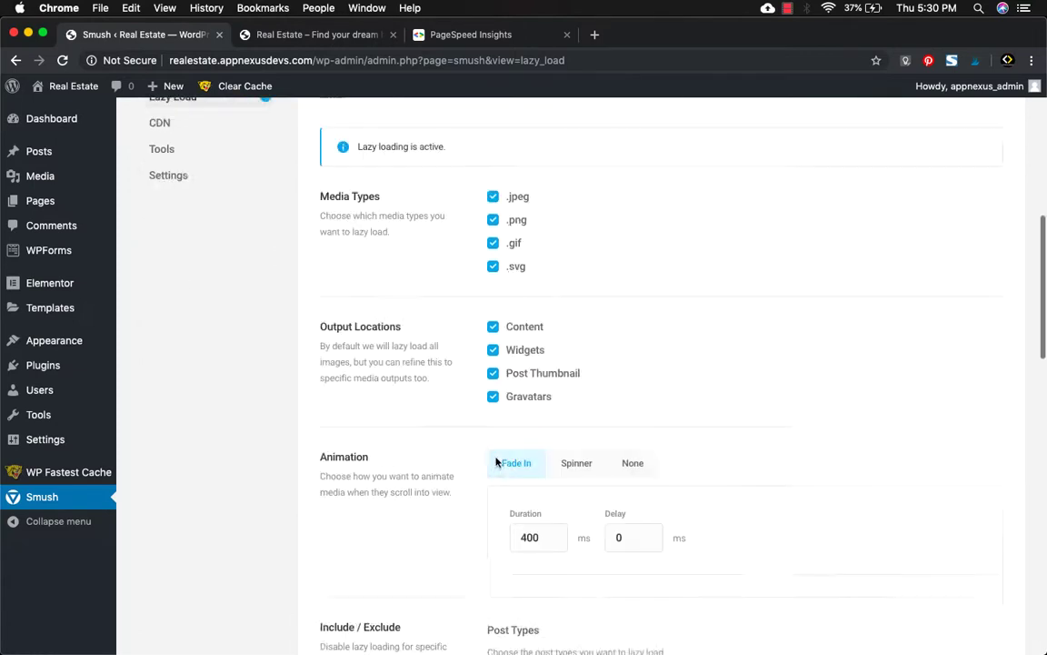
scroll(496, 462, "down", 12)
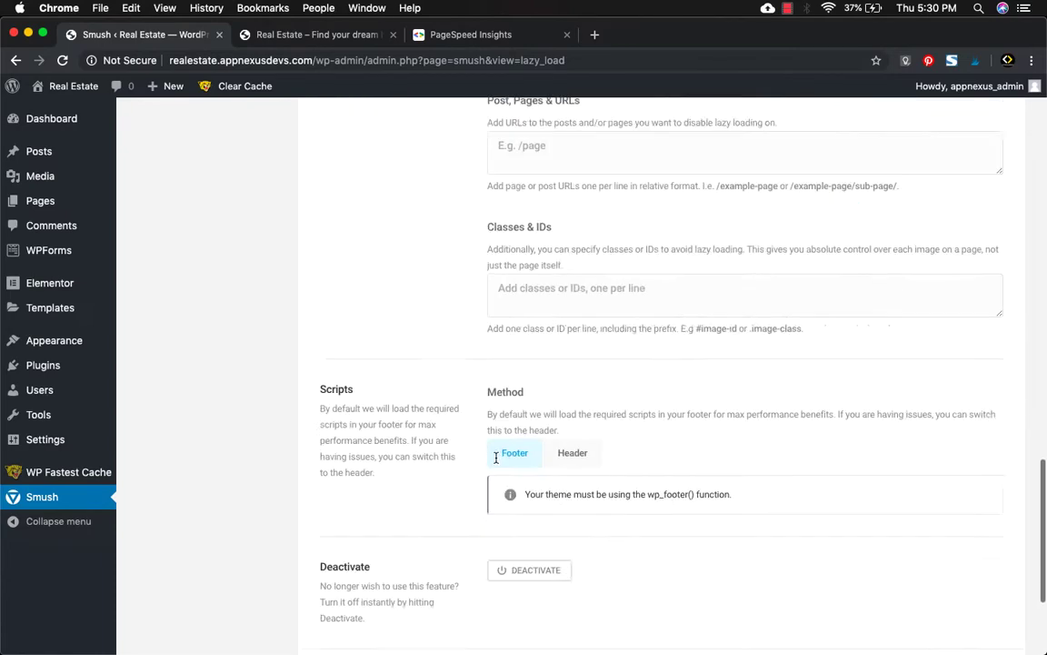
scroll(496, 459, "down", 4)
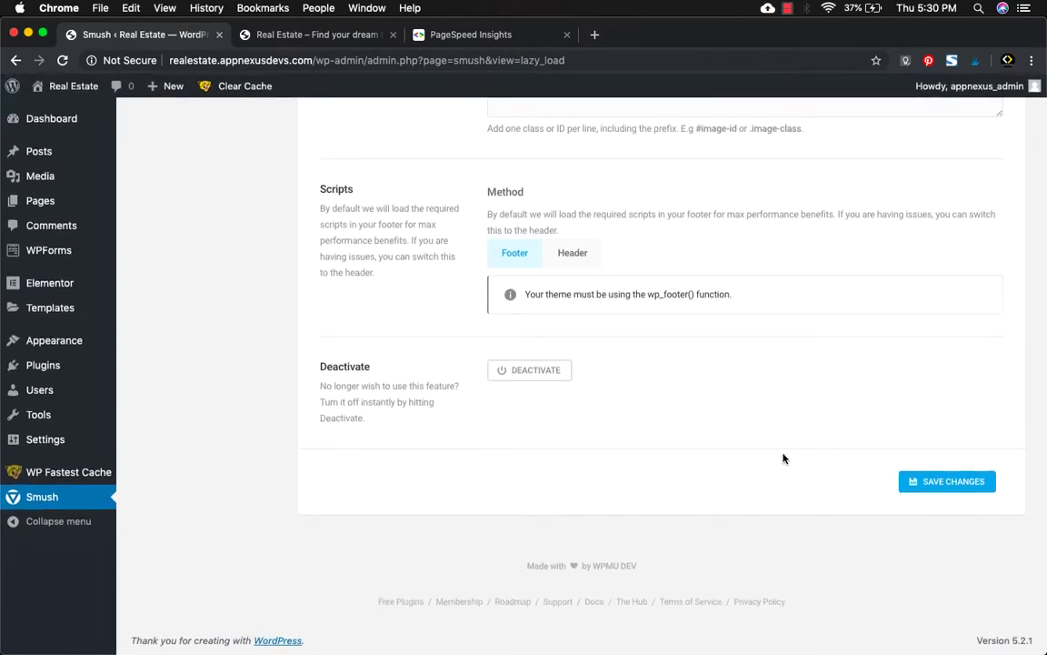
left_click(939, 483)
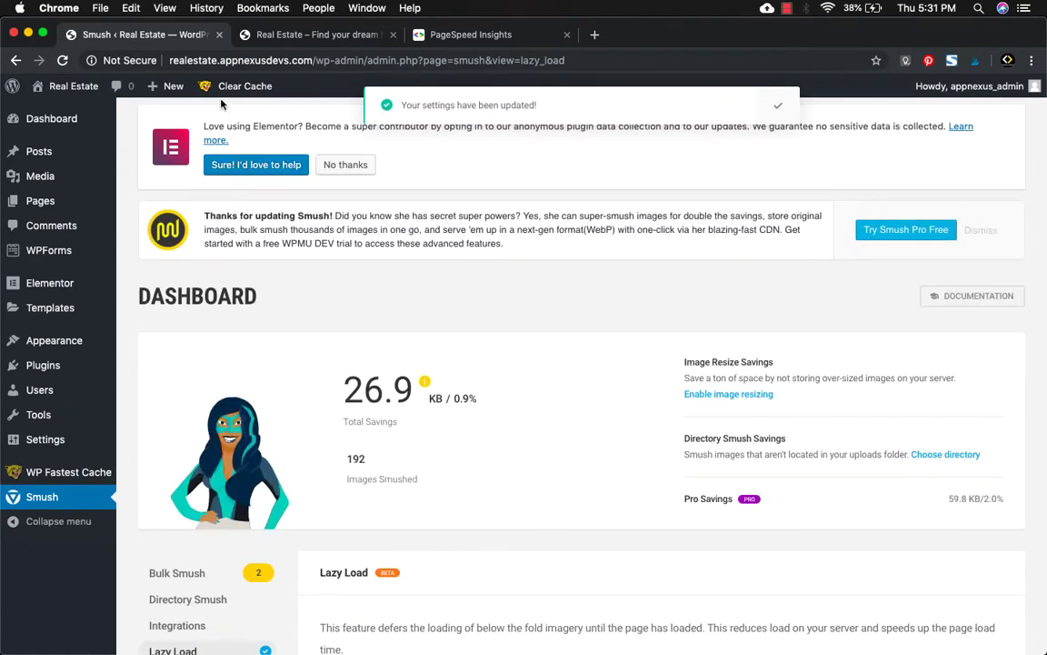
Delete the cache and minified CSS/JS, then load realestate.appnexusdevs.com in a private window.
mouse_move(246, 88)
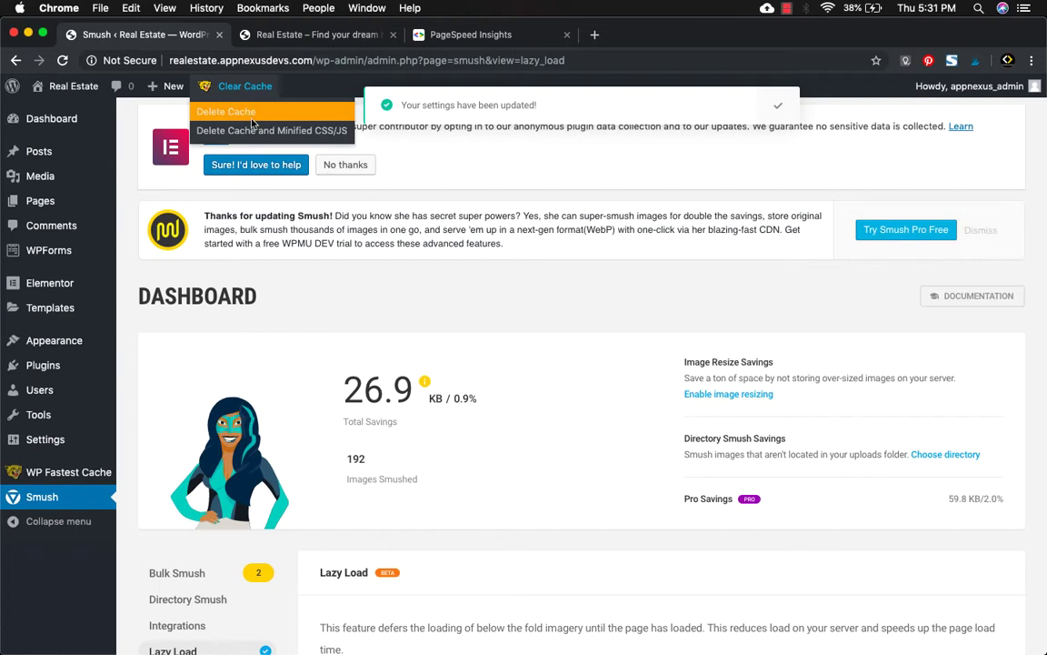
left_click(259, 131)
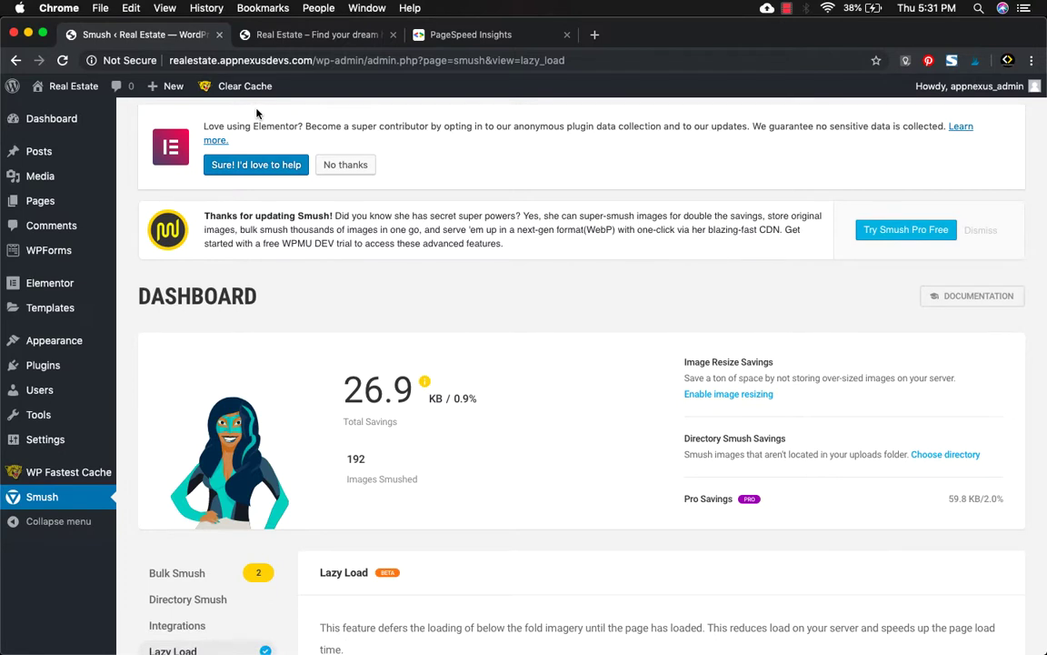
key("super+shift+n")
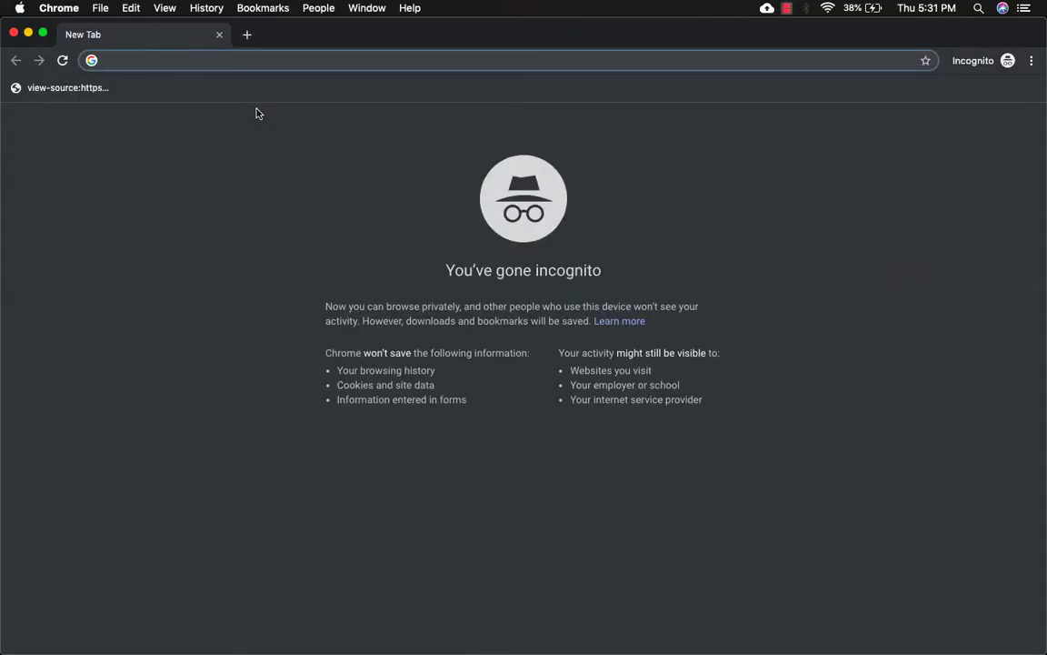
type("realestate.appnexusdevs.com")
key("Return")
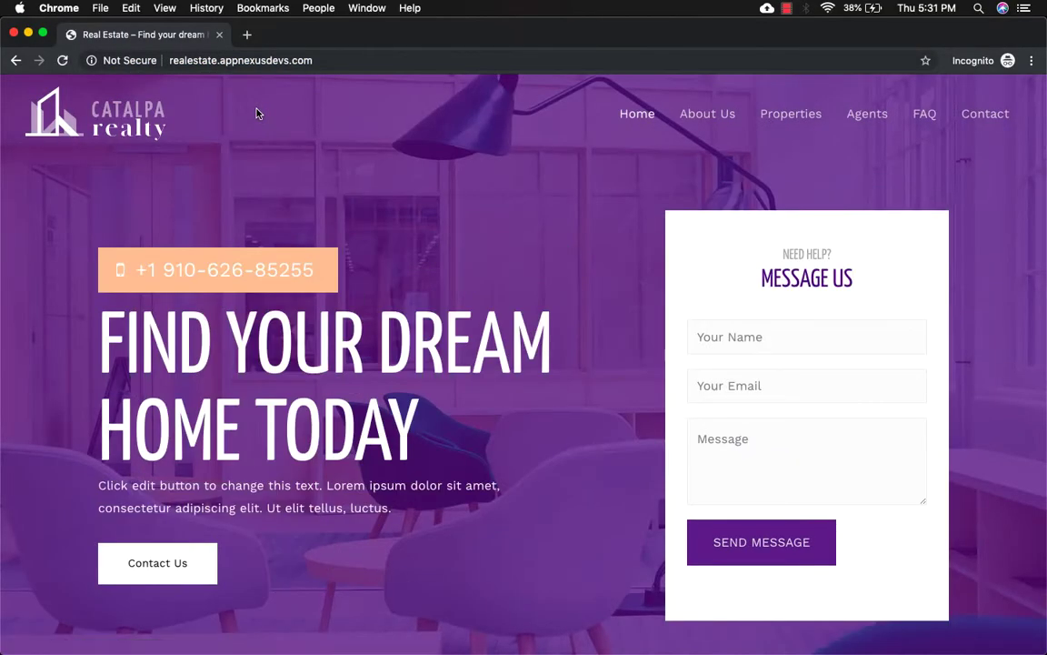
Close the private window and go back to the PageSpeed Insights report.
key("super+w")
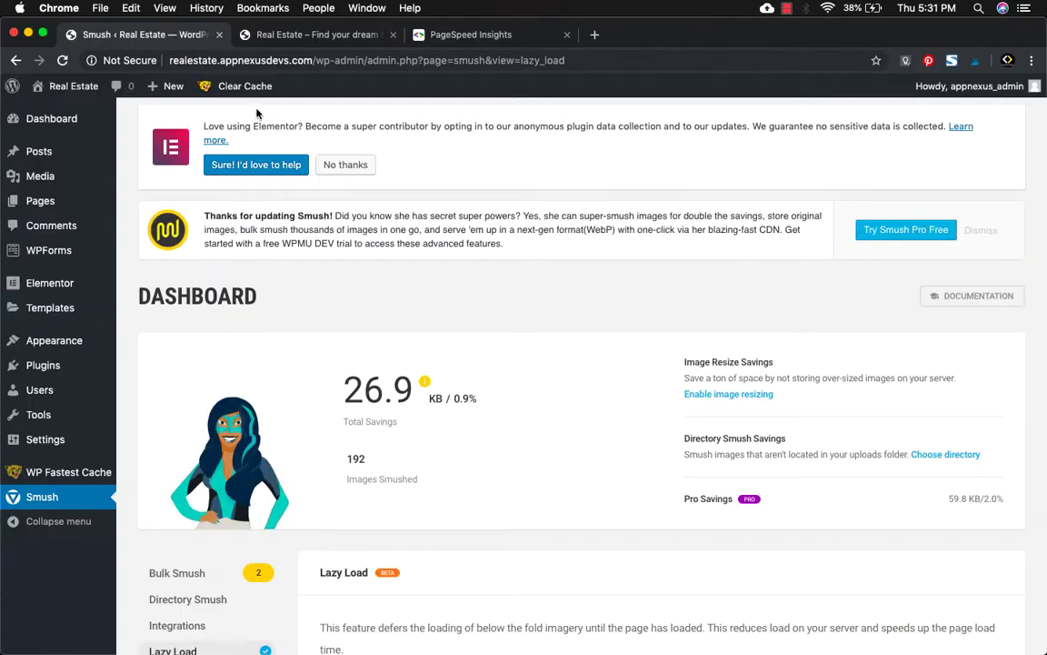
key("super+3")
scroll(266, 274, "up", 15)
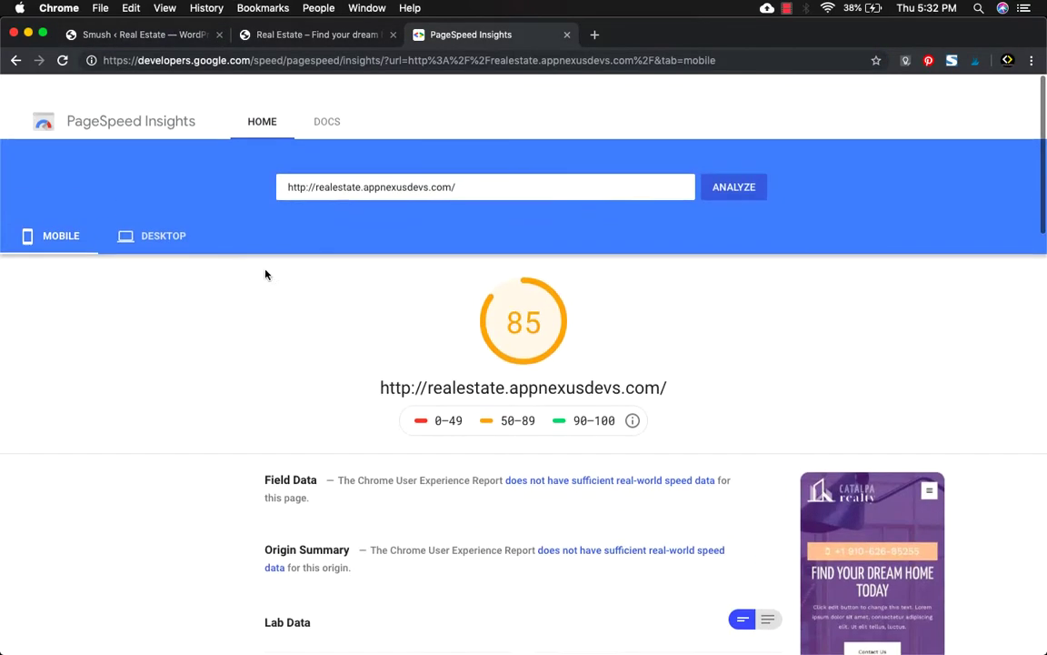
Re-analyze the site to reach 93 mobile and 100 desktop, then open a new tab.
scroll(266, 273, "down", 1)
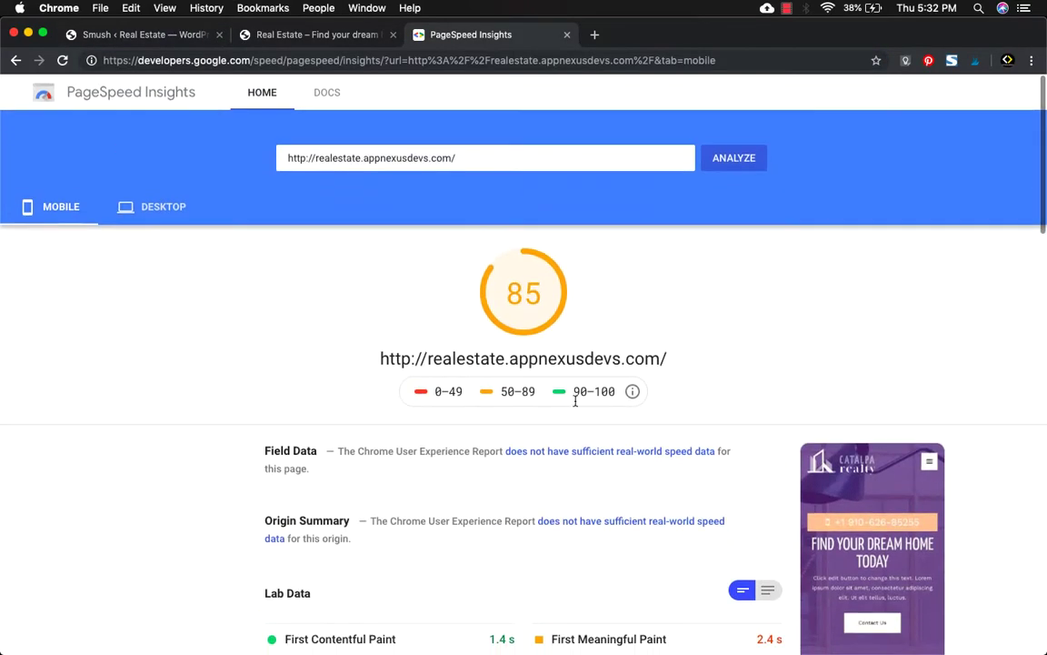
left_click(728, 168)
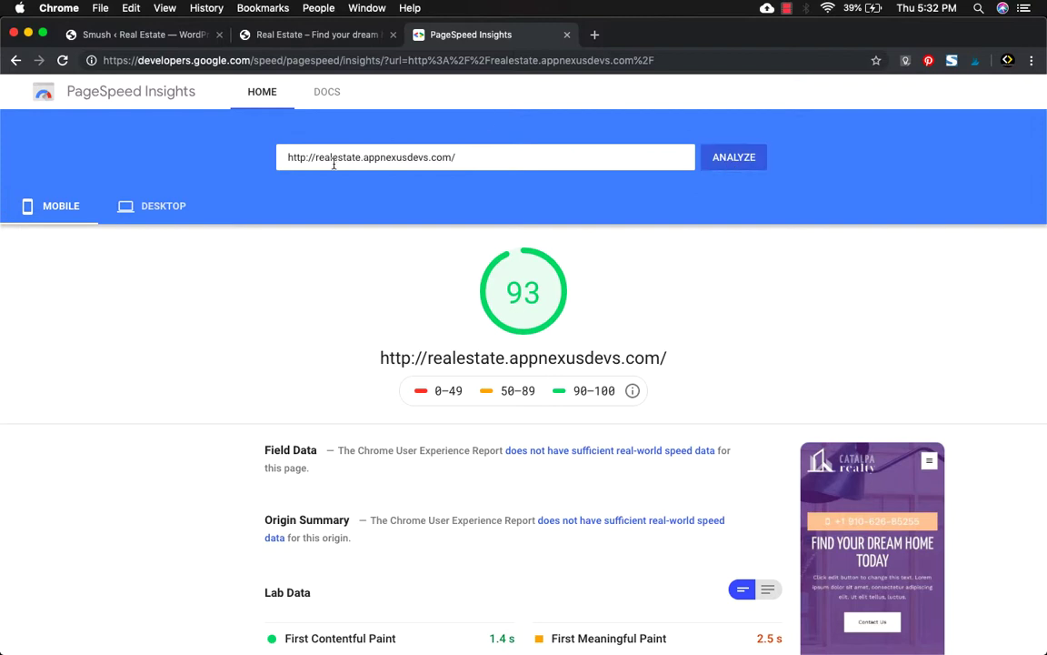
left_click(164, 209)
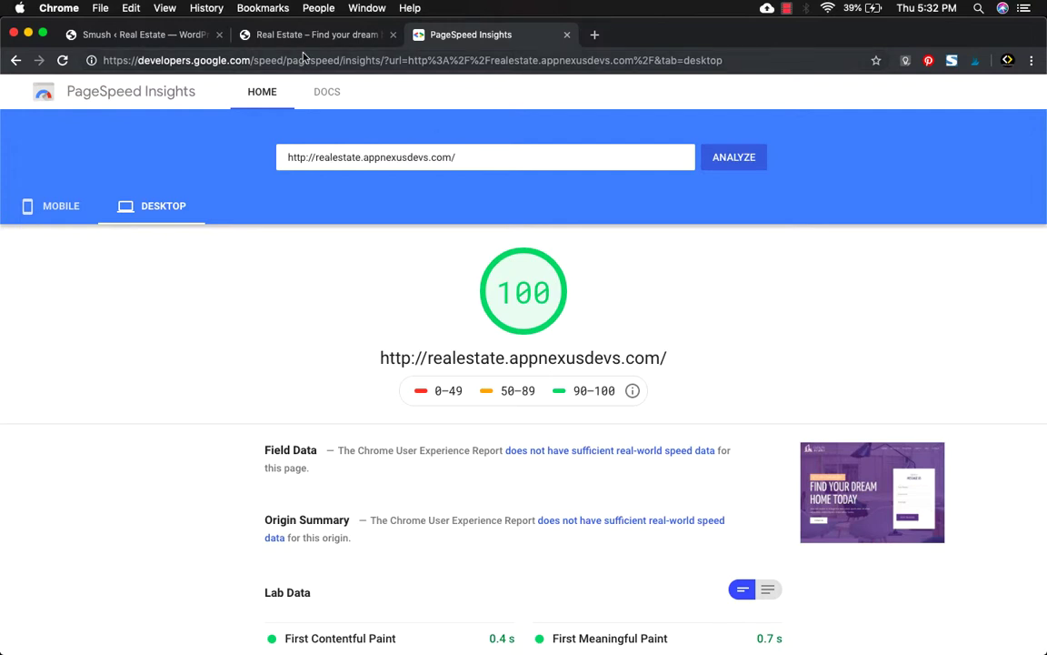
left_click(595, 37)
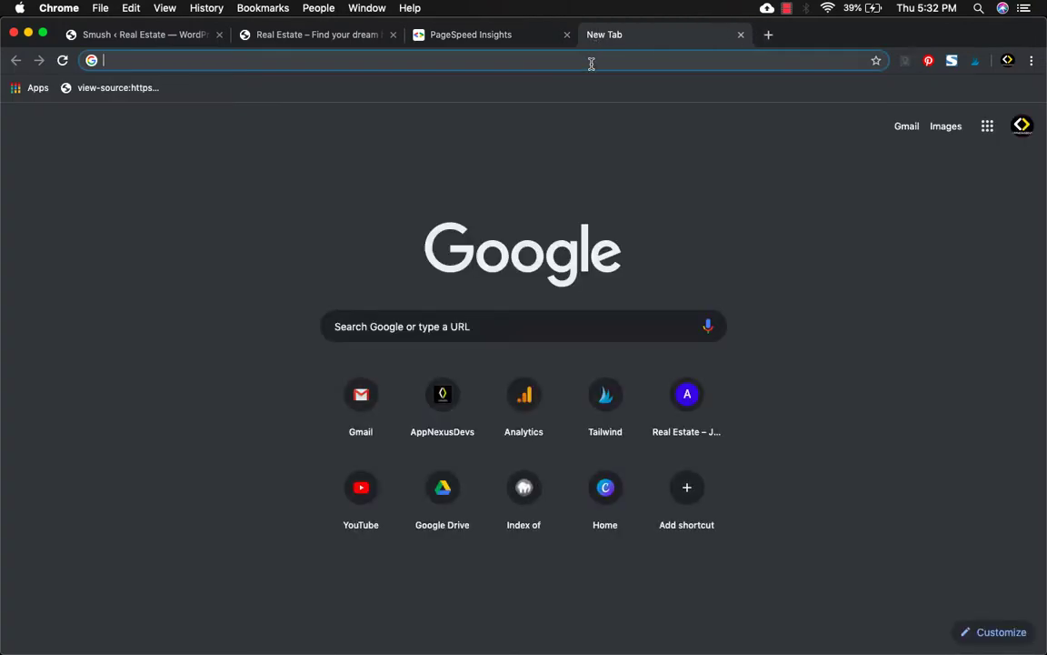
Go to appnexusdevs.com and scroll to the free WordPress website listings.
type("appnexusdevs.com")
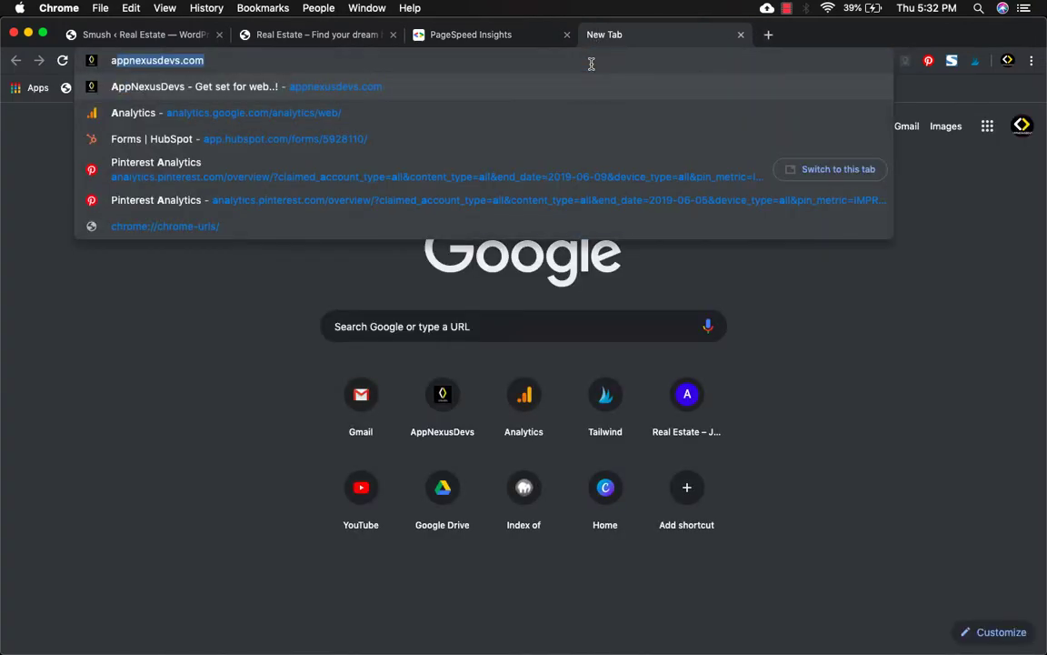
key("Return")
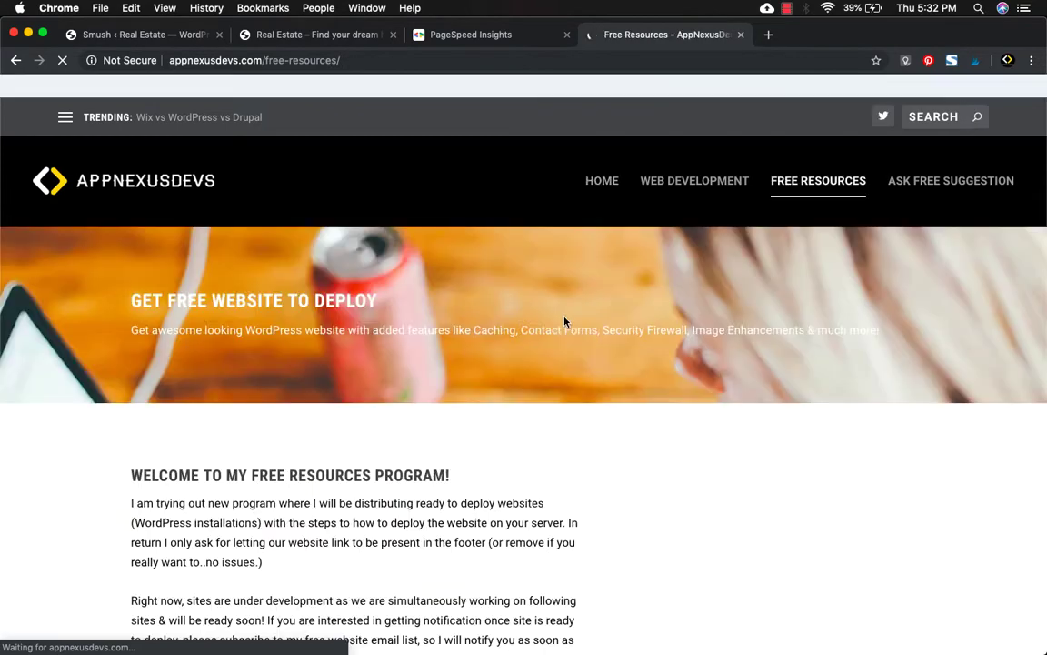
scroll(564, 321, "down", 7)
scroll(564, 321, "down", 5)
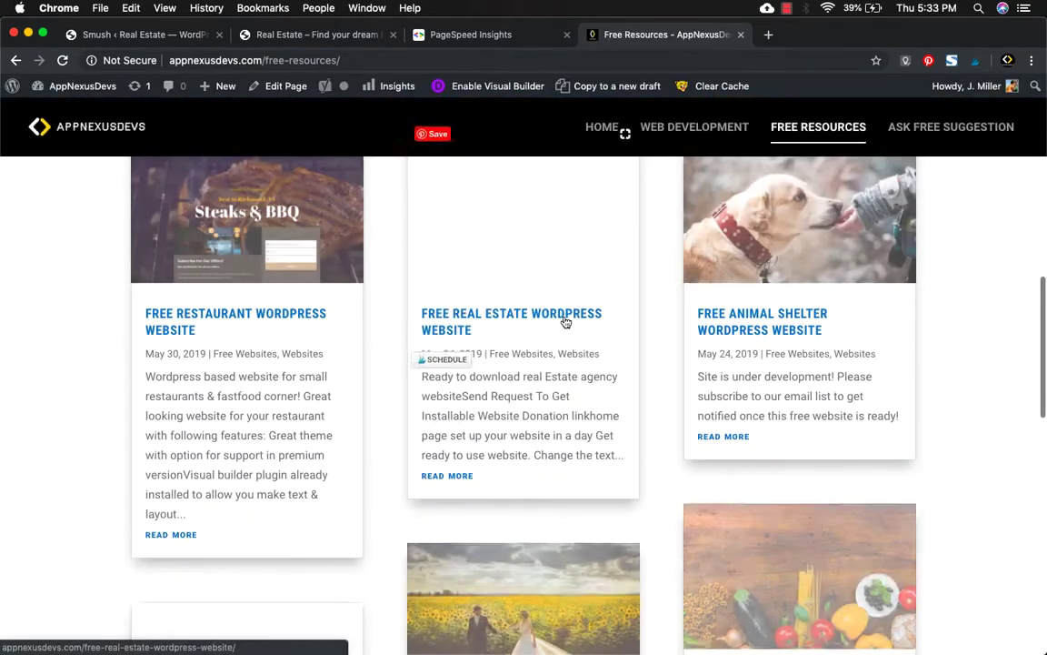